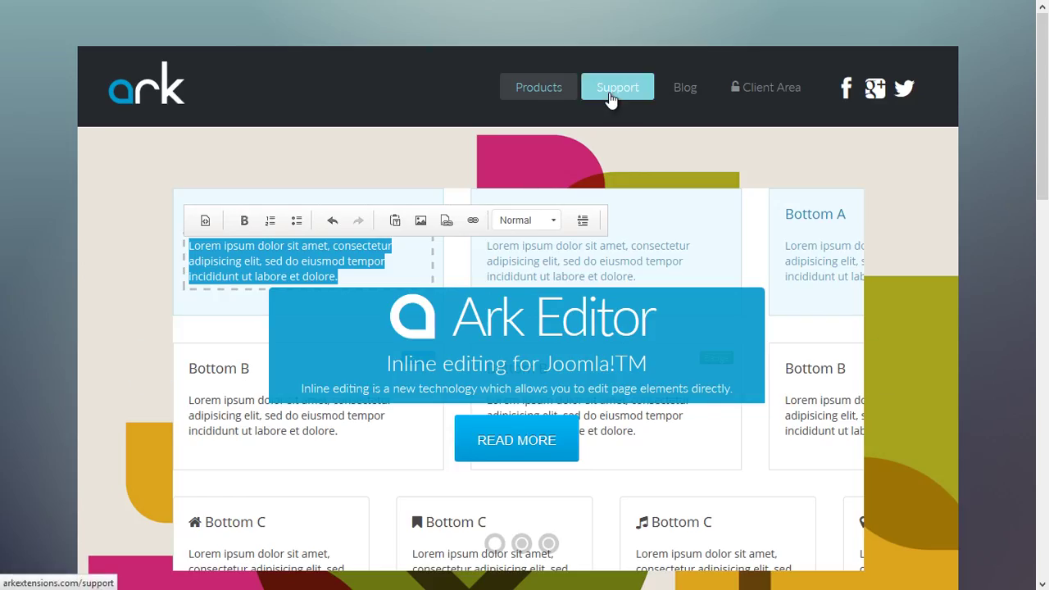
On arkextensions.com, go through Support and Documentation to the ARK Editor introduction and scroll through it.
left_click(611, 98)
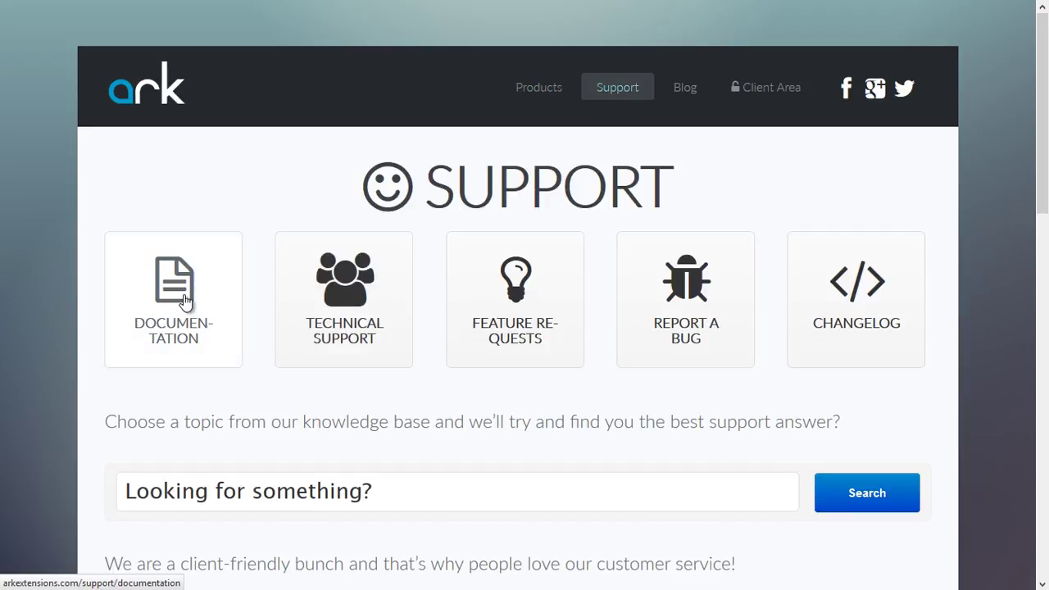
left_click(183, 296)
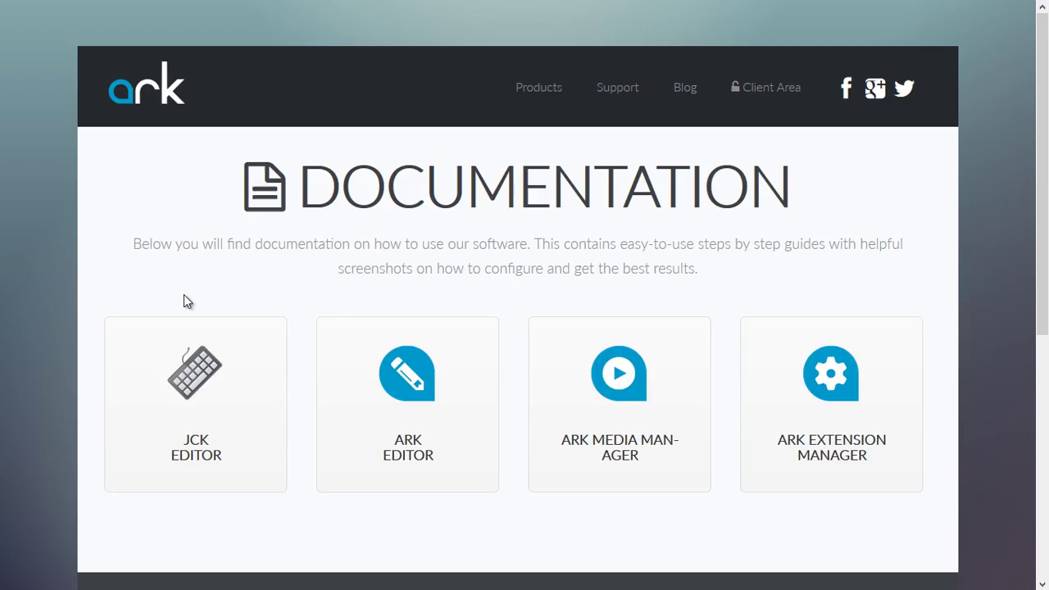
left_click(451, 422)
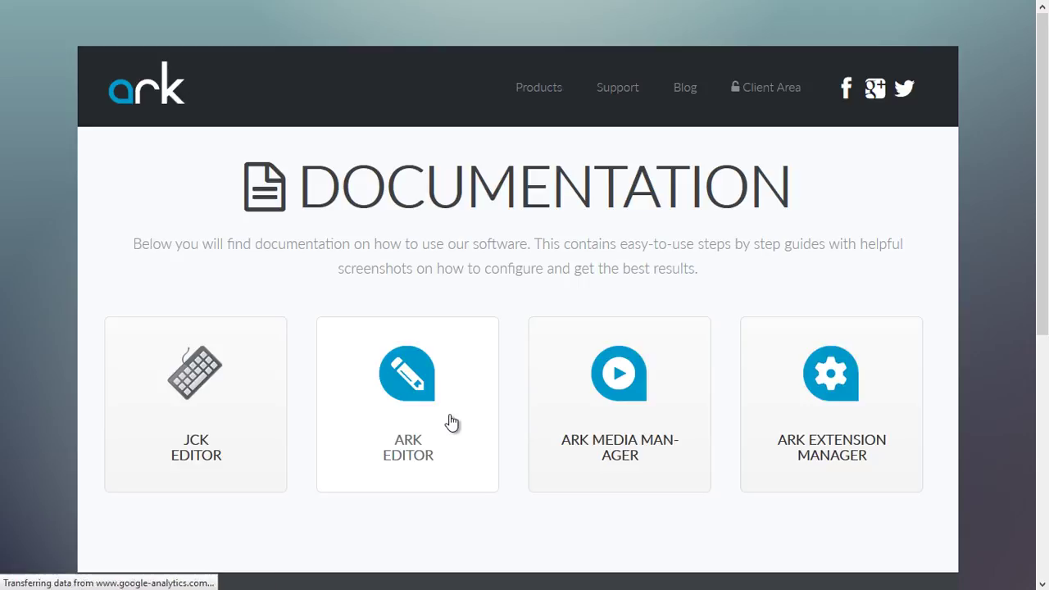
scroll(426, 467, "down", 4)
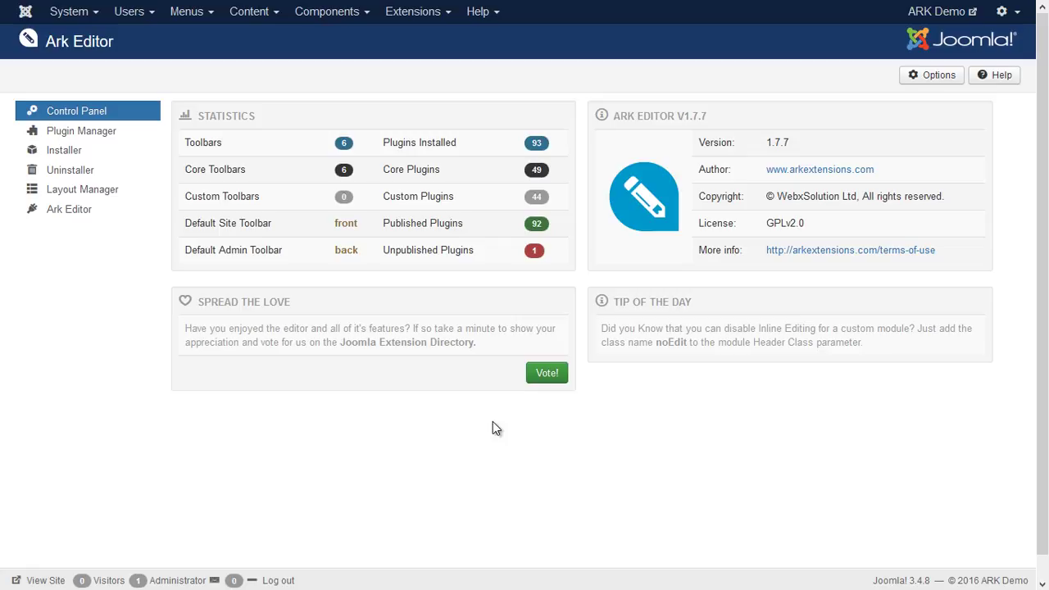
Start a new article, type test text 't4etrtrtr' in the body, then cancel it.
left_click(246, 14)
mouse_move(254, 39)
left_click(360, 39)
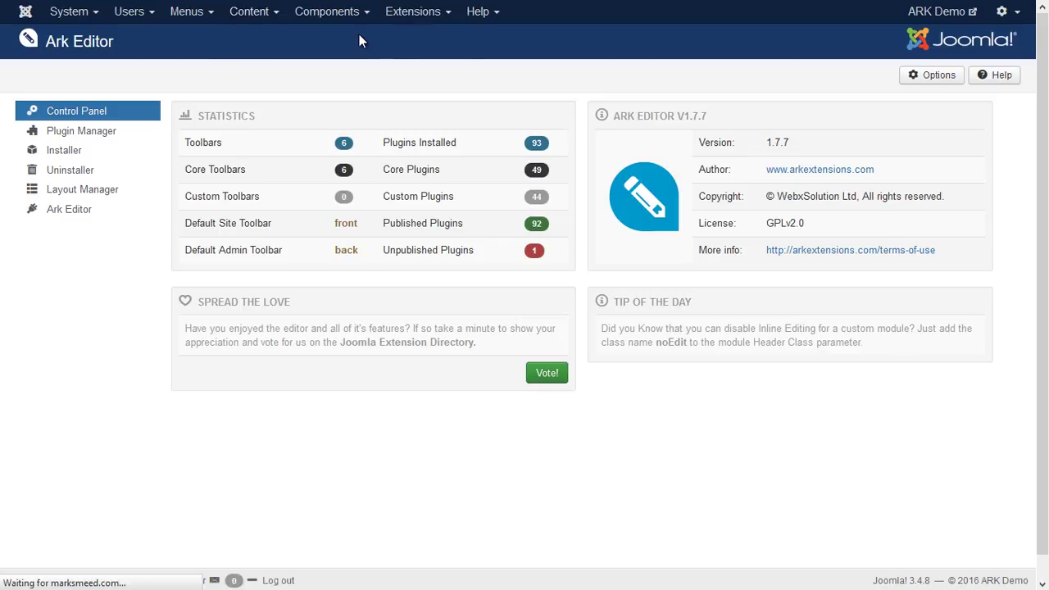
left_click(204, 374)
type("t4etrtrtr")
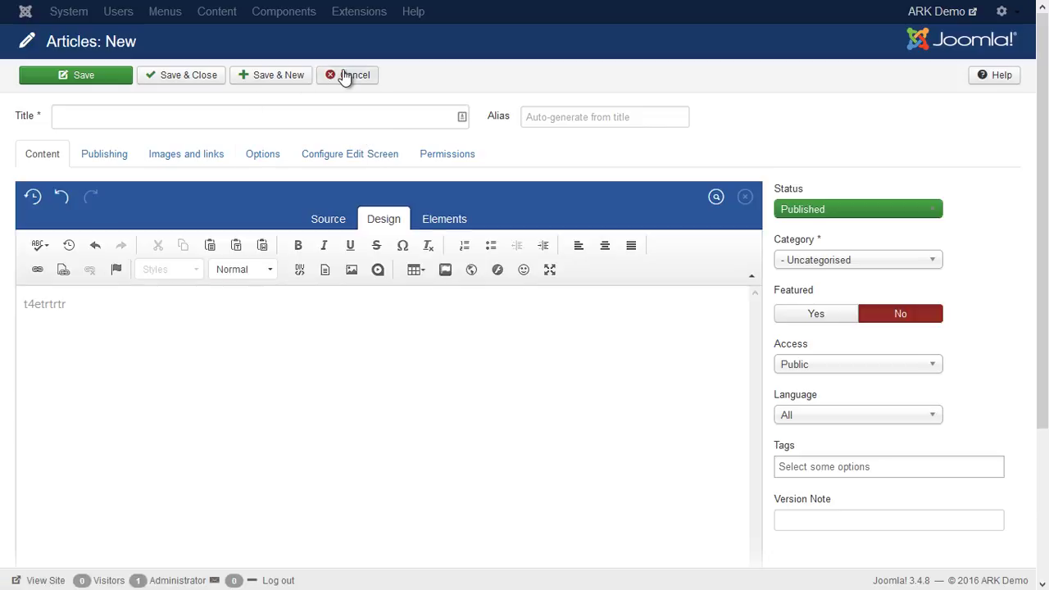
left_click(344, 76)
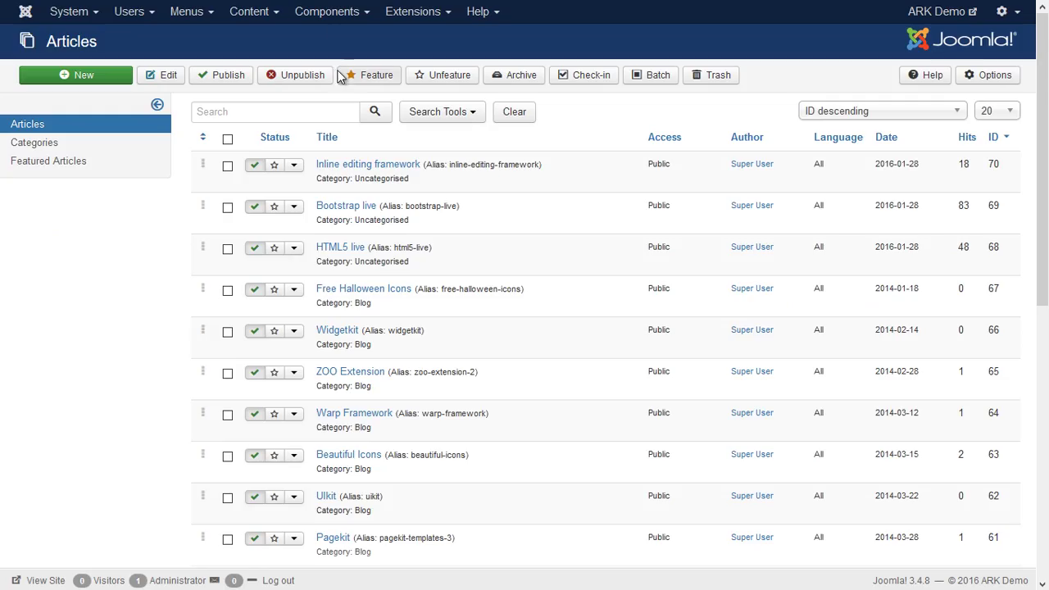
In the Modules list, clear the 'log' search, then open Bottom A and close it unsaved.
left_click(407, 13)
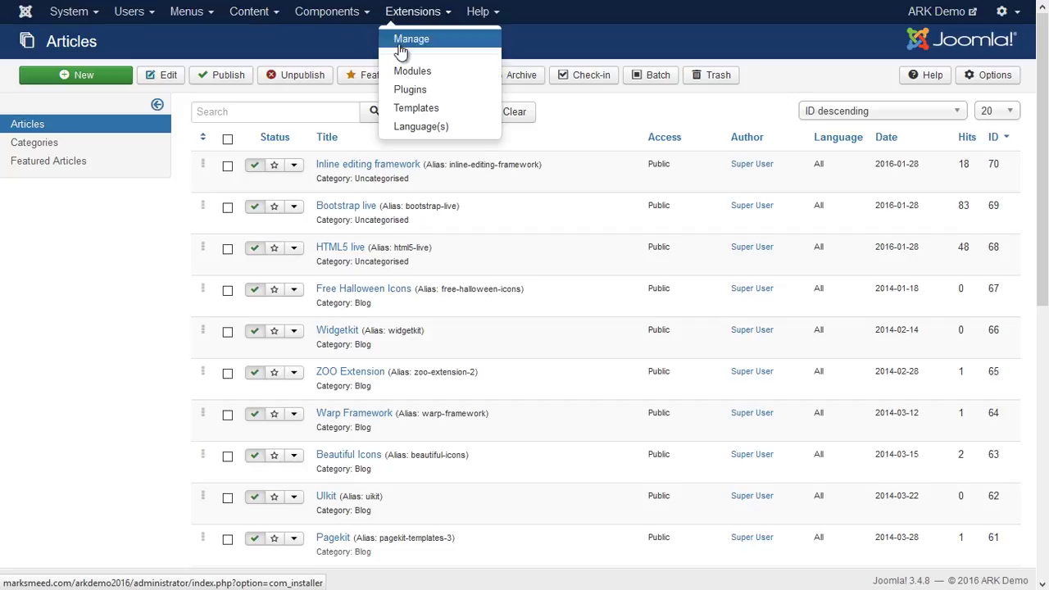
left_click(407, 72)
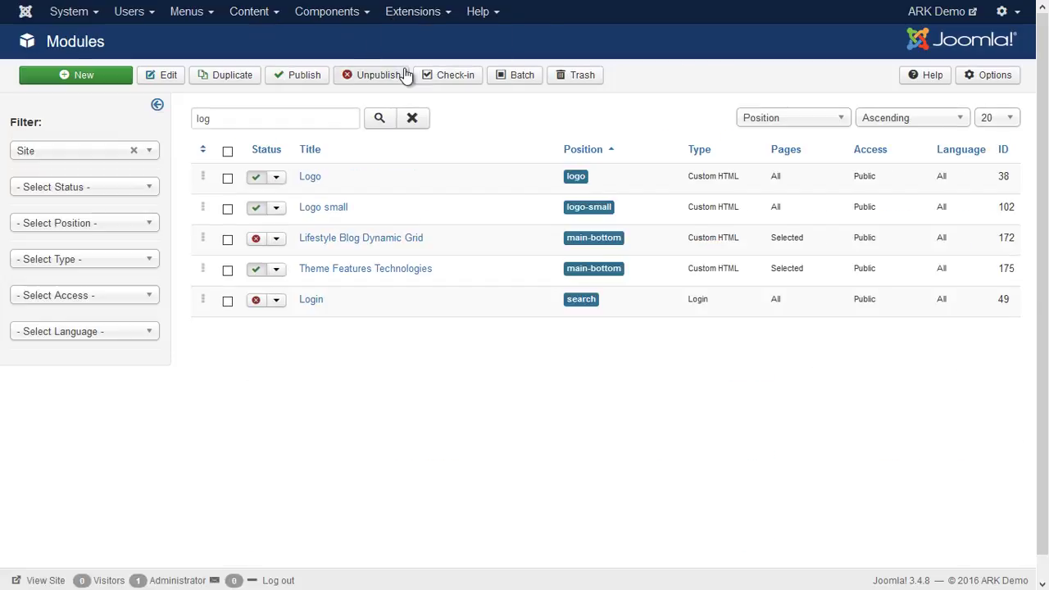
double_click(204, 118)
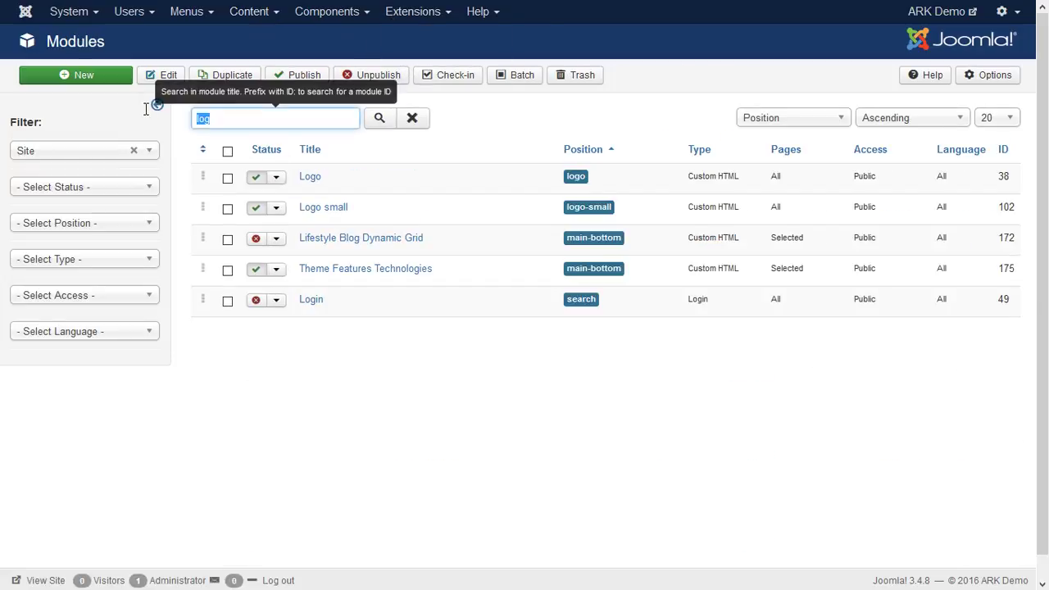
key("BackSpace")
key("Return")
left_click(333, 208)
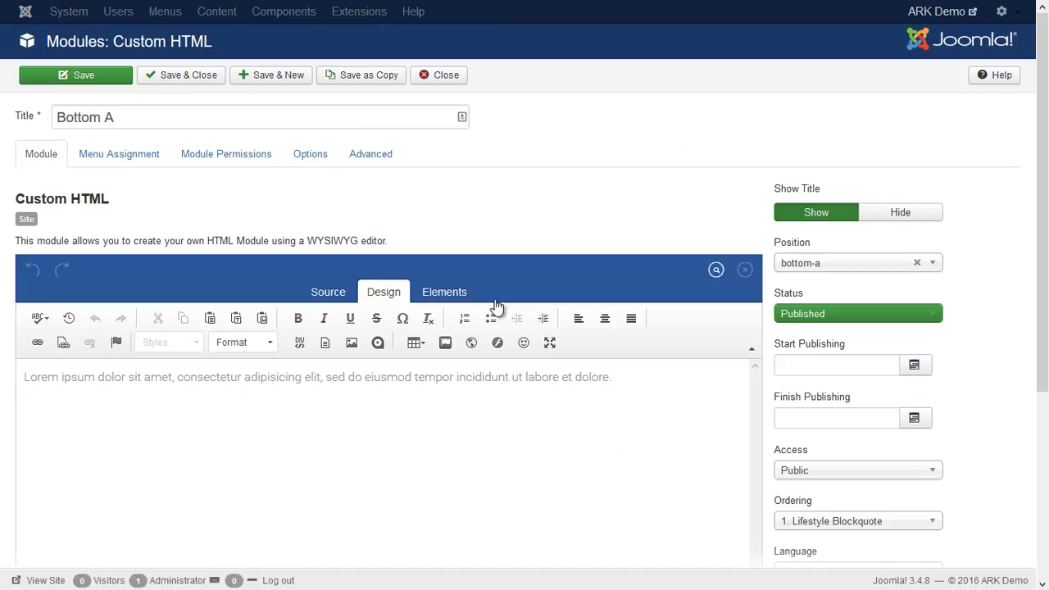
left_click(433, 76)
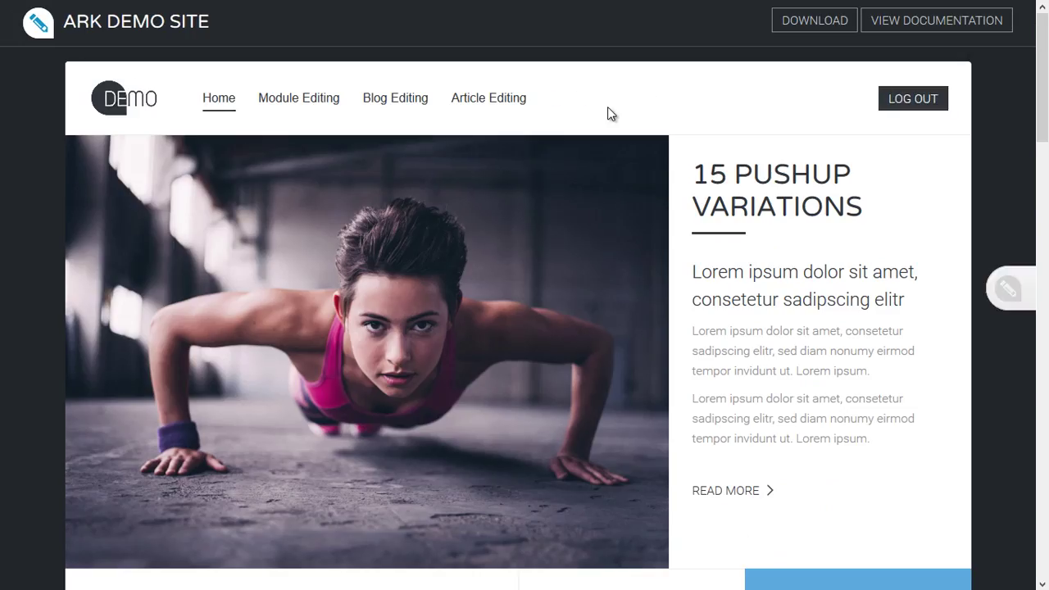
On the Article Editing demo page, open the Delicious Vegan Restaurants article in the front-end editor.
left_click(503, 98)
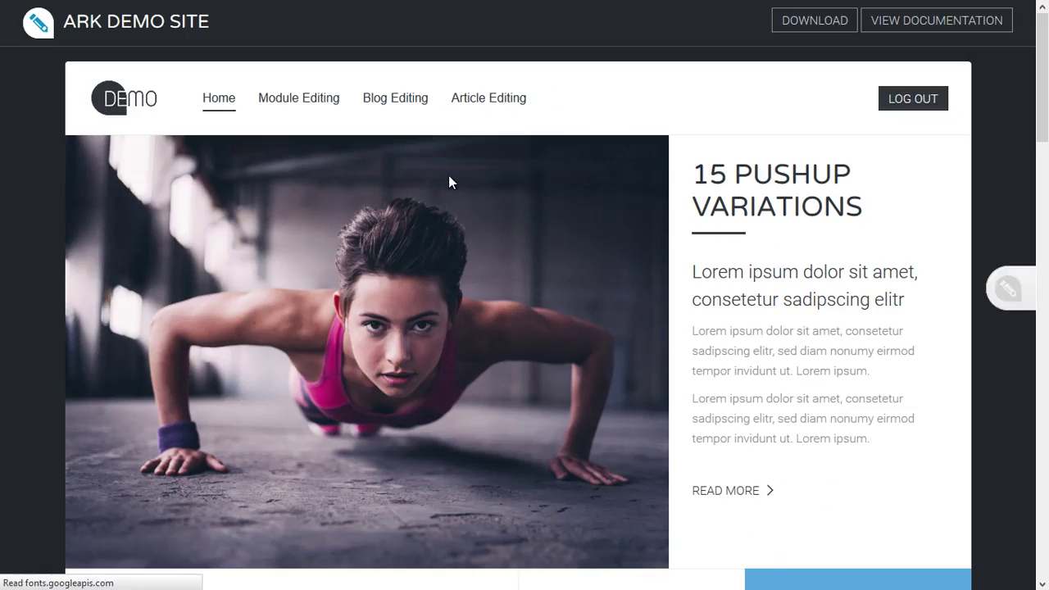
scroll(385, 262, "down", 4)
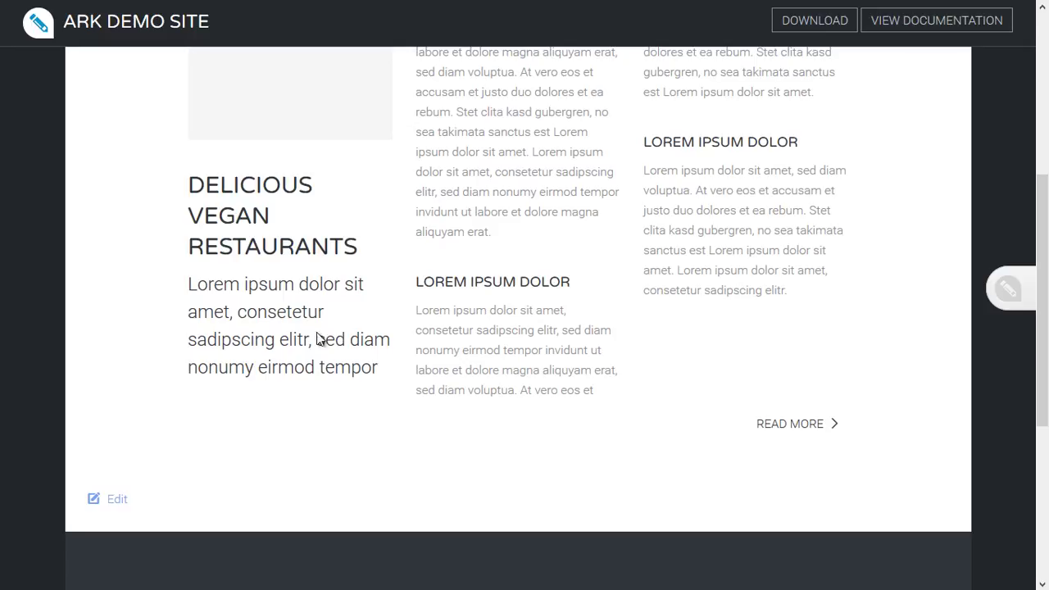
left_click(96, 506)
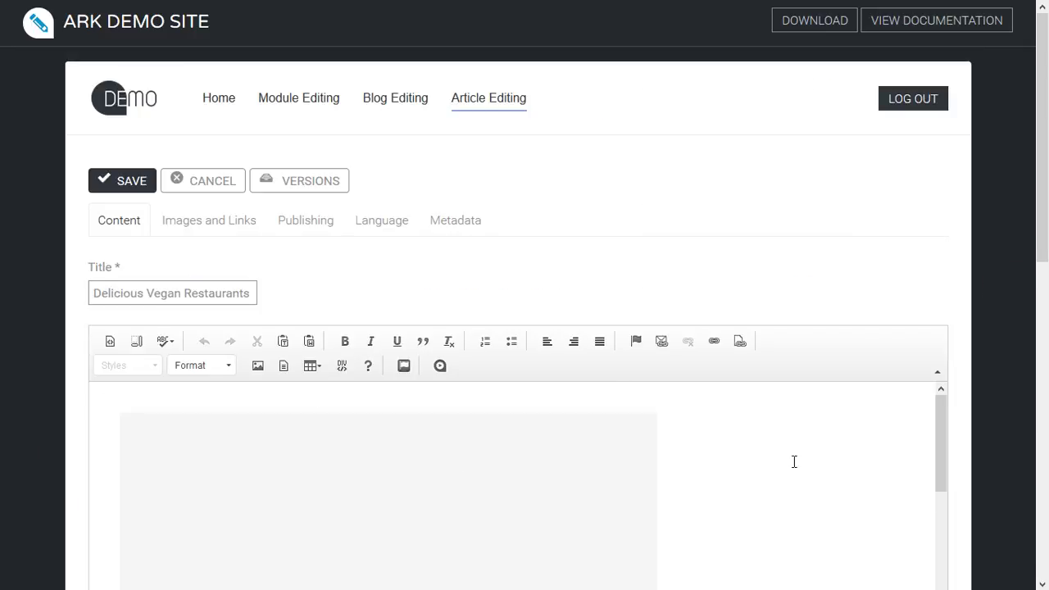
scroll(775, 461, "down", 3)
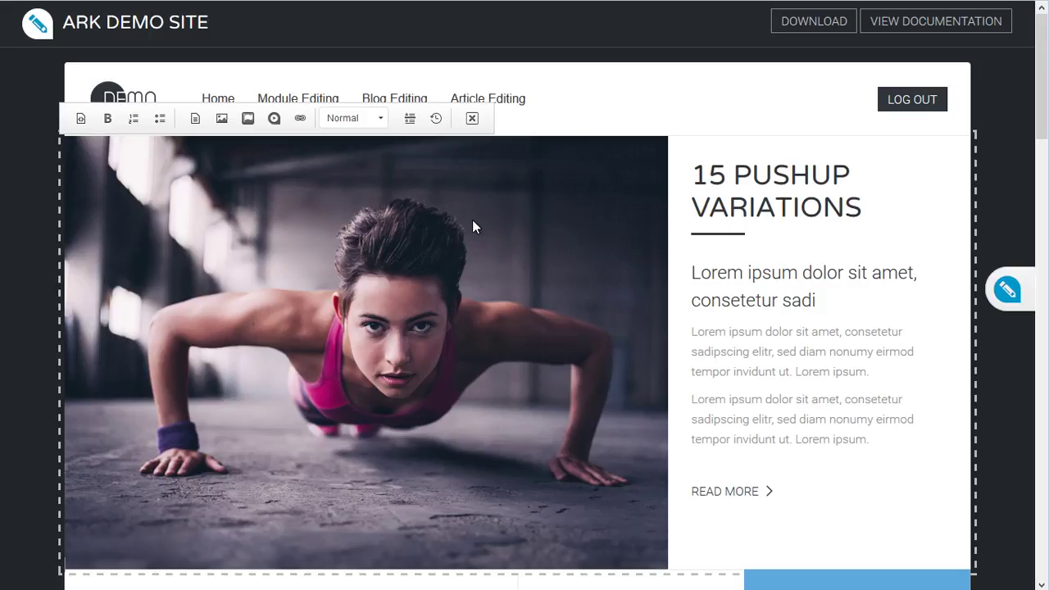
Append 'DSDSSD' to the hero heading and 'asdassa' to the subheading.
left_click(892, 207)
type("DSDSSD")
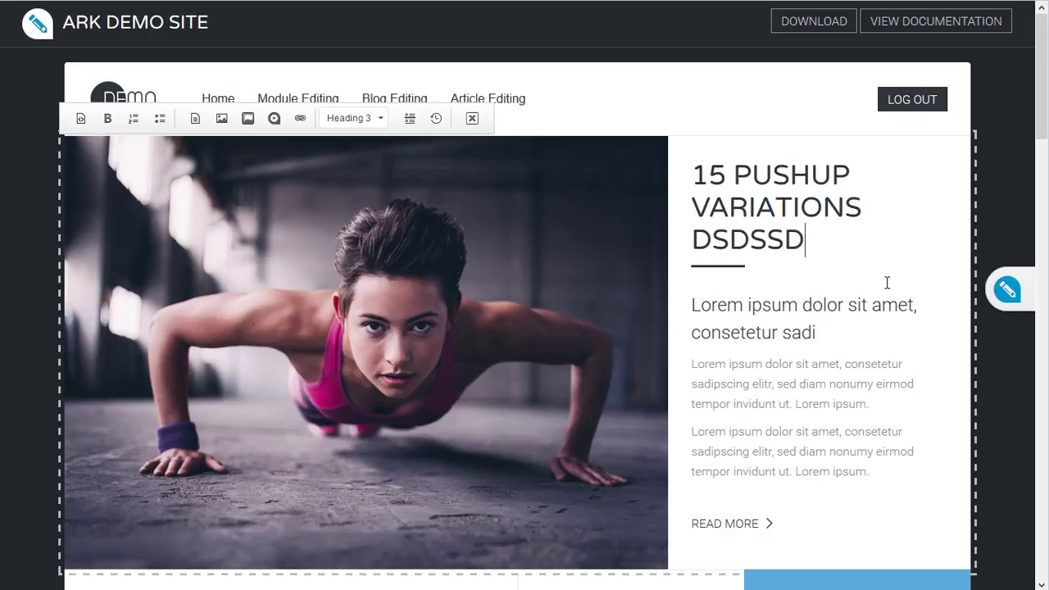
left_click(850, 345)
type("asdassa")
Break the paragraph after 'consetetur', make its first line Heading 4, and select the hero image.
left_click(907, 365)
key("Return")
left_click_drag(906, 365, 633, 347)
left_click(364, 122)
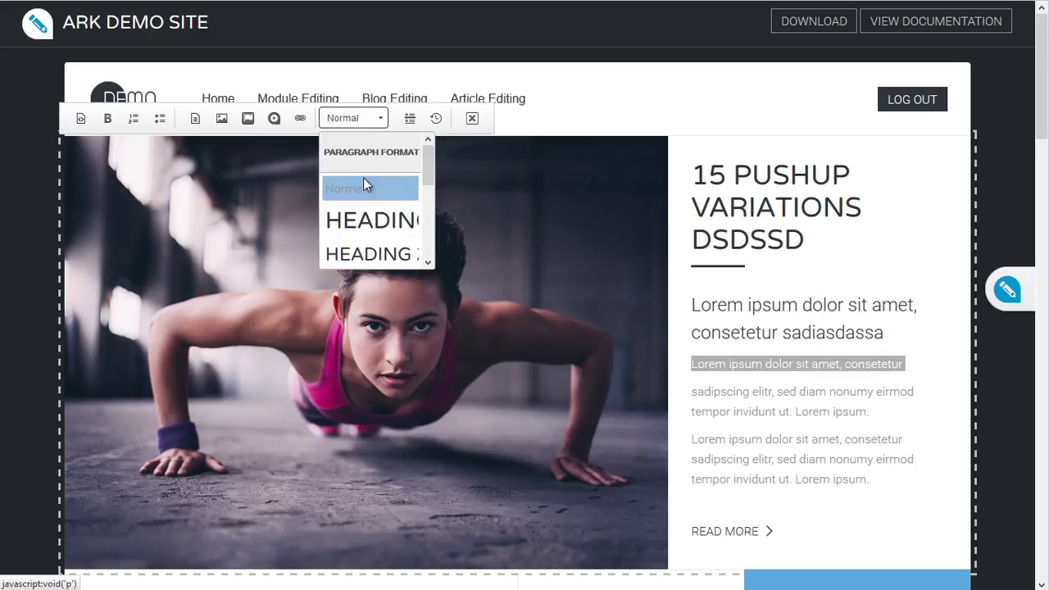
scroll(371, 227, "down", 2)
left_click(370, 221)
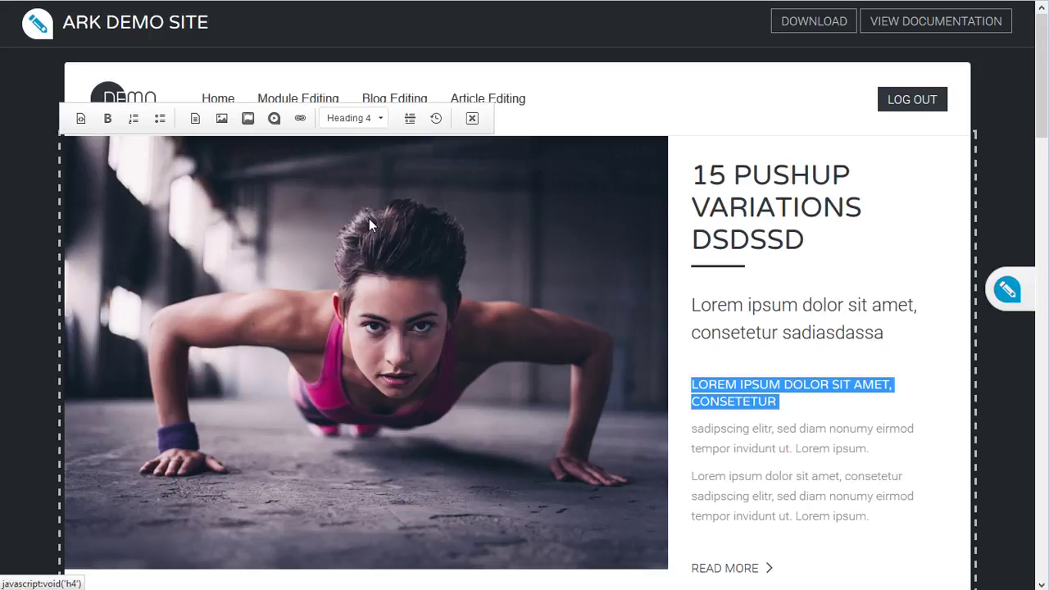
left_click(754, 471)
left_click(520, 358)
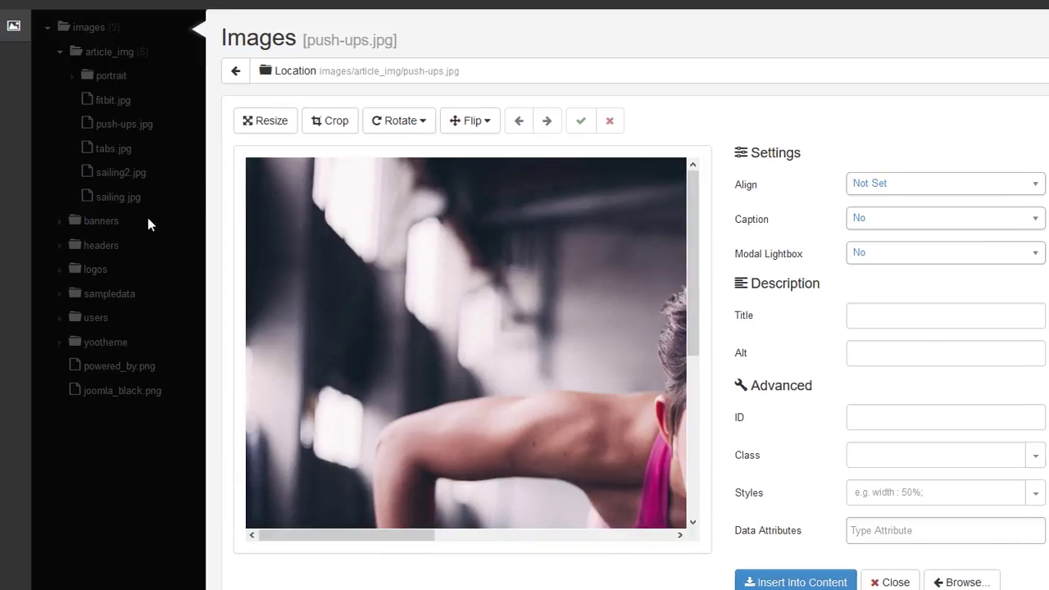
Choose fitbit.jpg from the article images folder and insert it in place of push-ups.jpg.
left_click(226, 3)
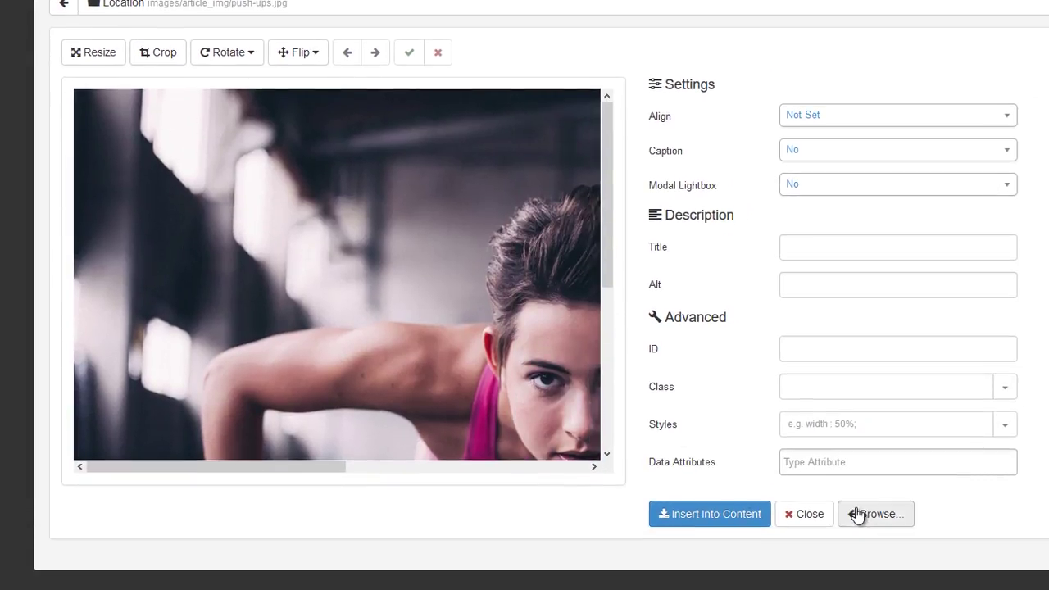
left_click(857, 513)
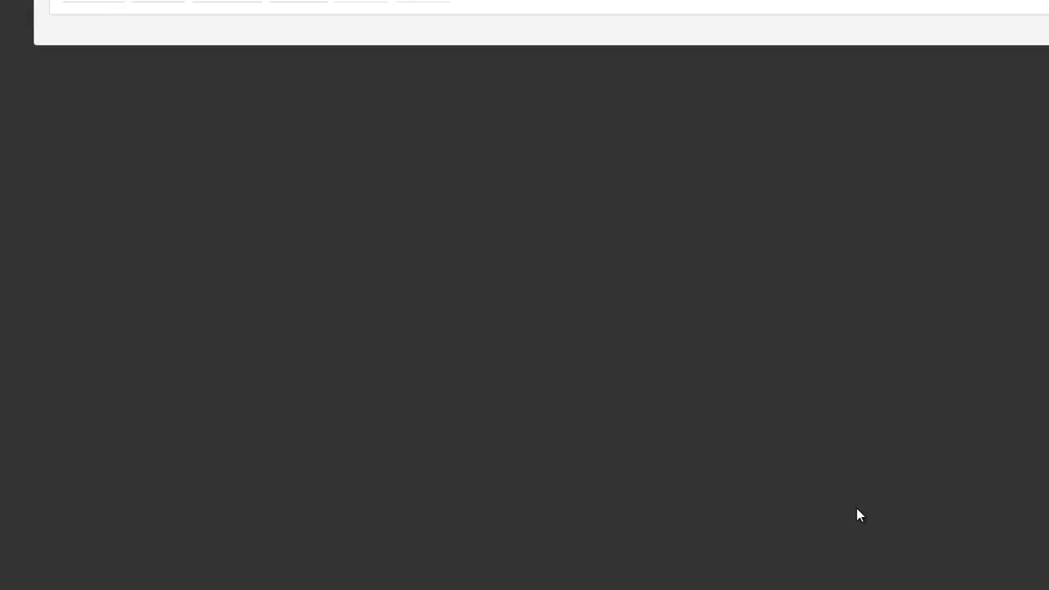
left_click(316, 111)
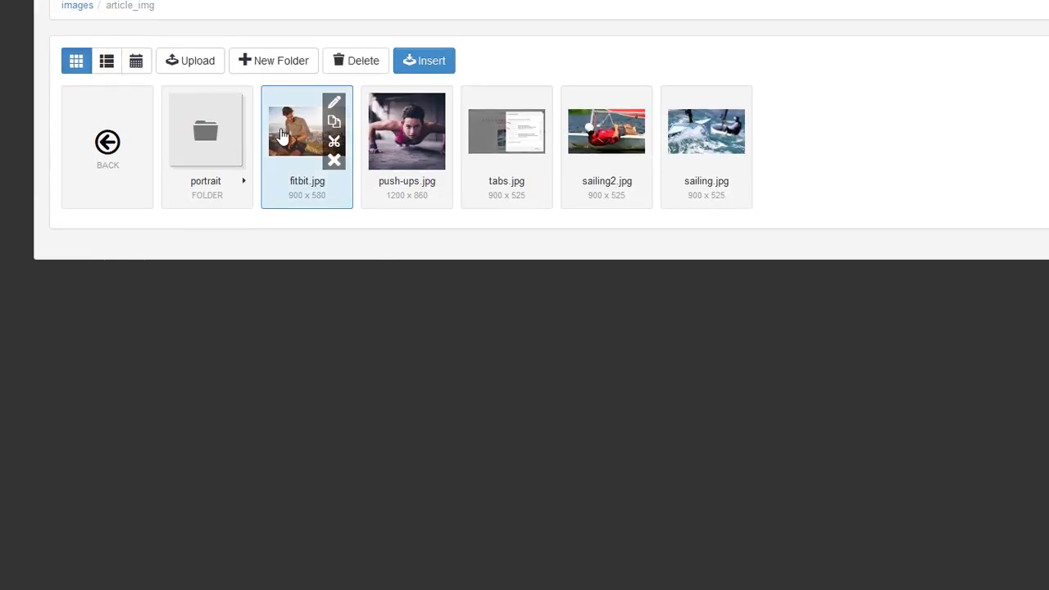
left_click(412, 65)
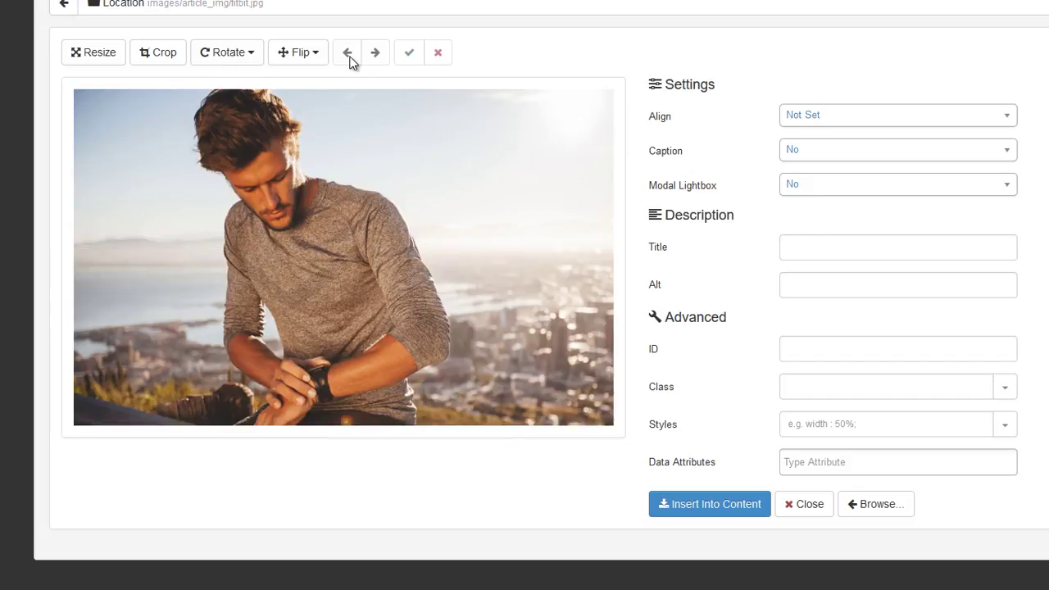
left_click(680, 521)
left_click(726, 498)
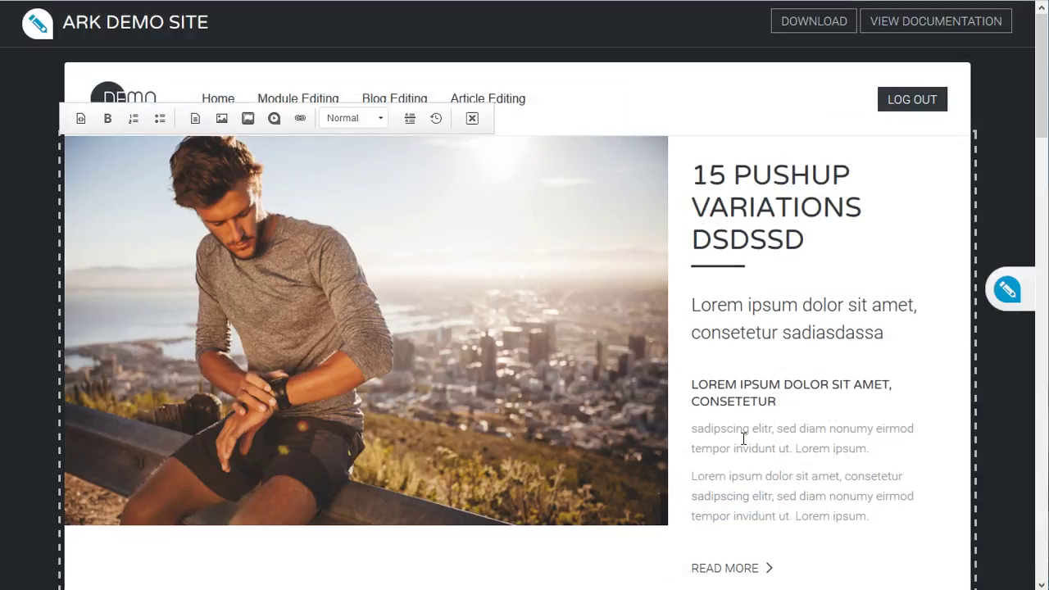
scroll(744, 438, "down", 3)
scroll(743, 438, "down", 5)
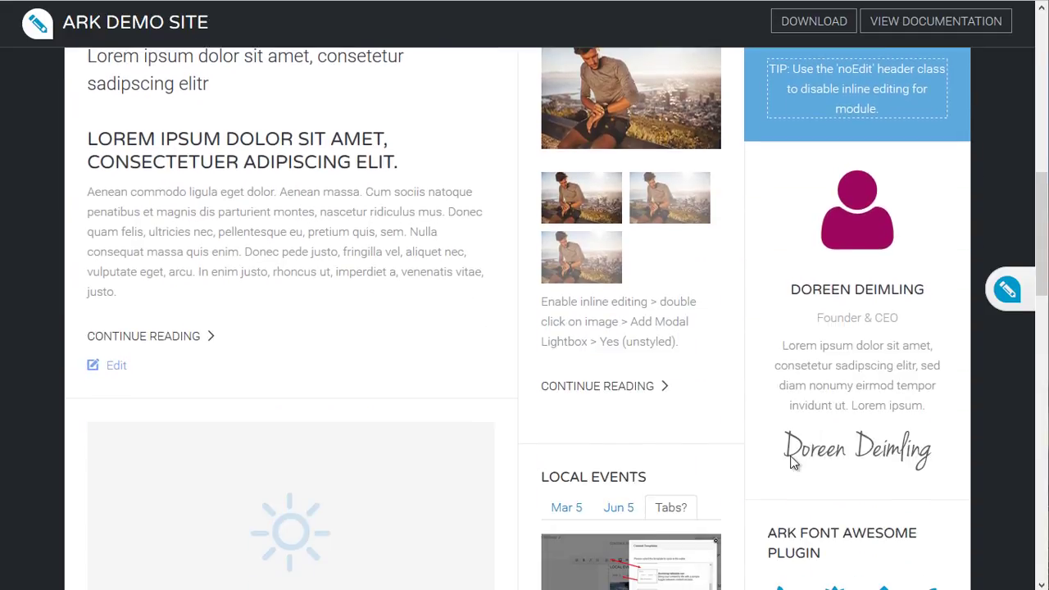
left_click(807, 406)
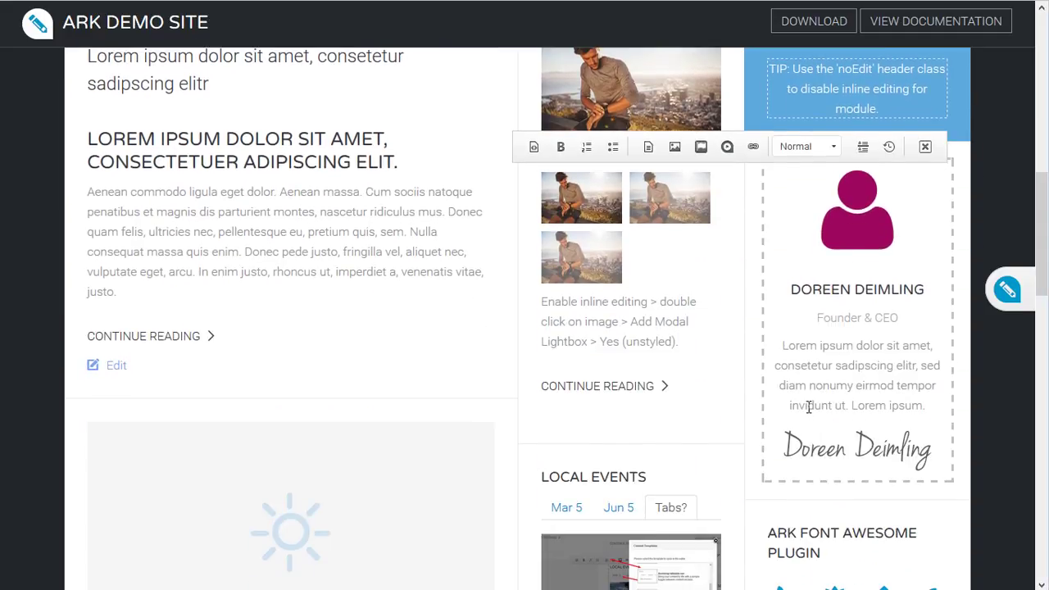
left_click(233, 230)
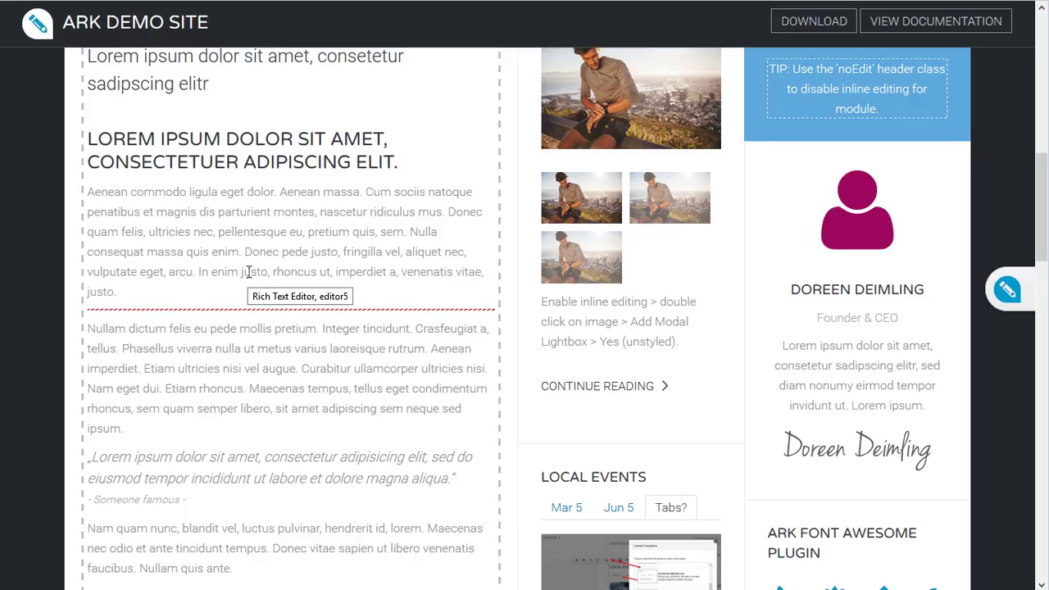
scroll(258, 390, "down", 2)
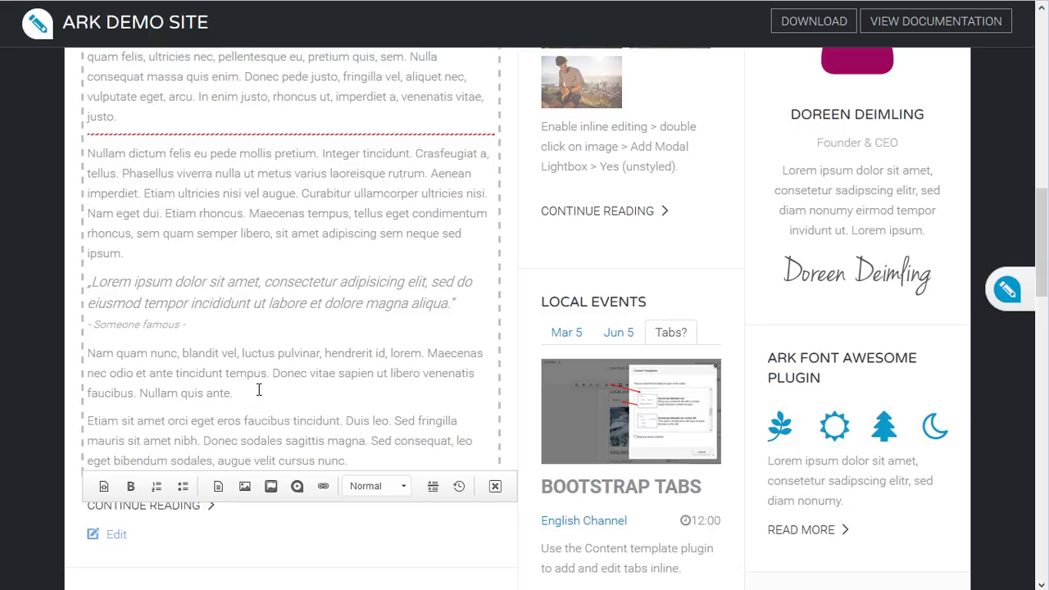
scroll(259, 390, "up", 6)
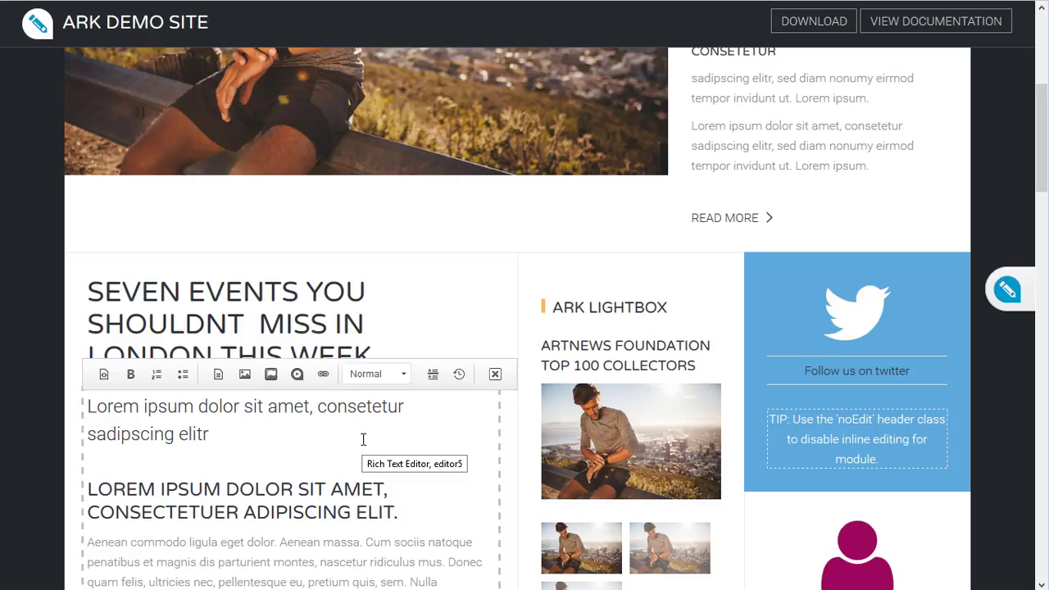
scroll(363, 440, "up", 4)
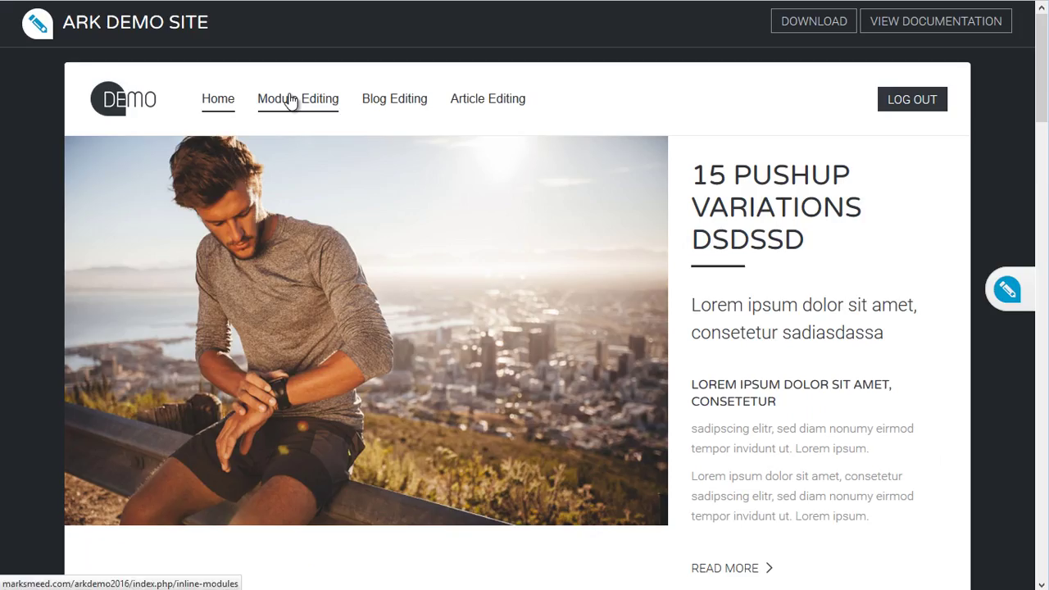
On the Module Editing demo page, click into the TOP A, TOP B and TOP C module texts.
left_click(291, 99)
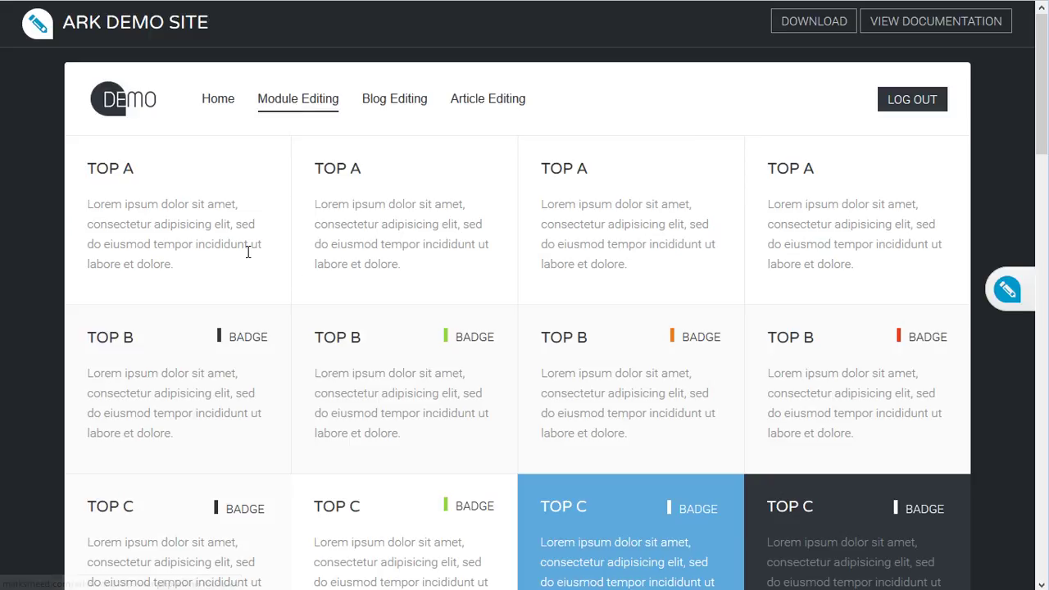
left_click(198, 243)
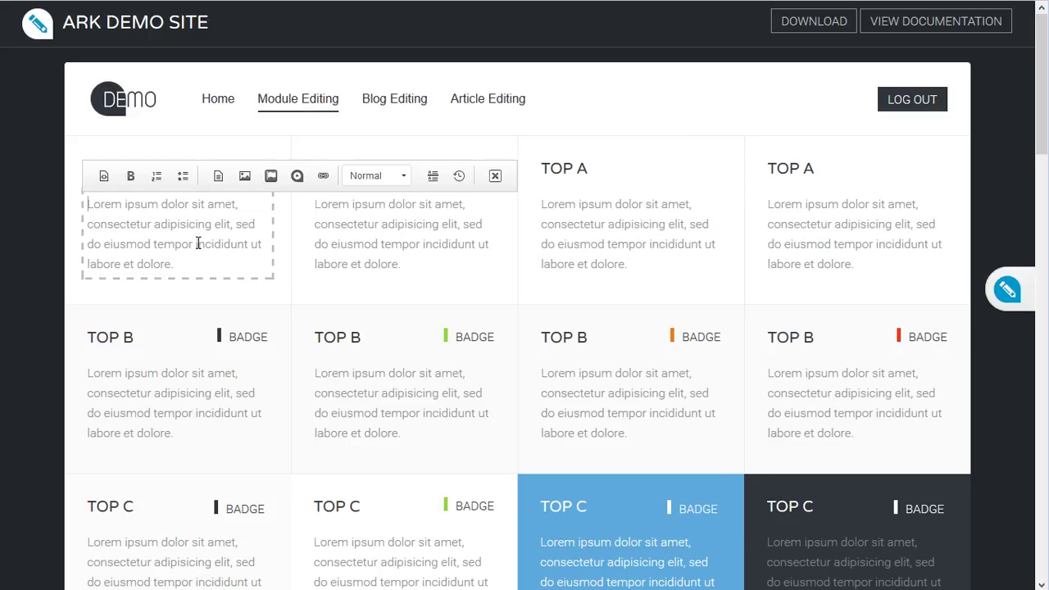
left_click(328, 243)
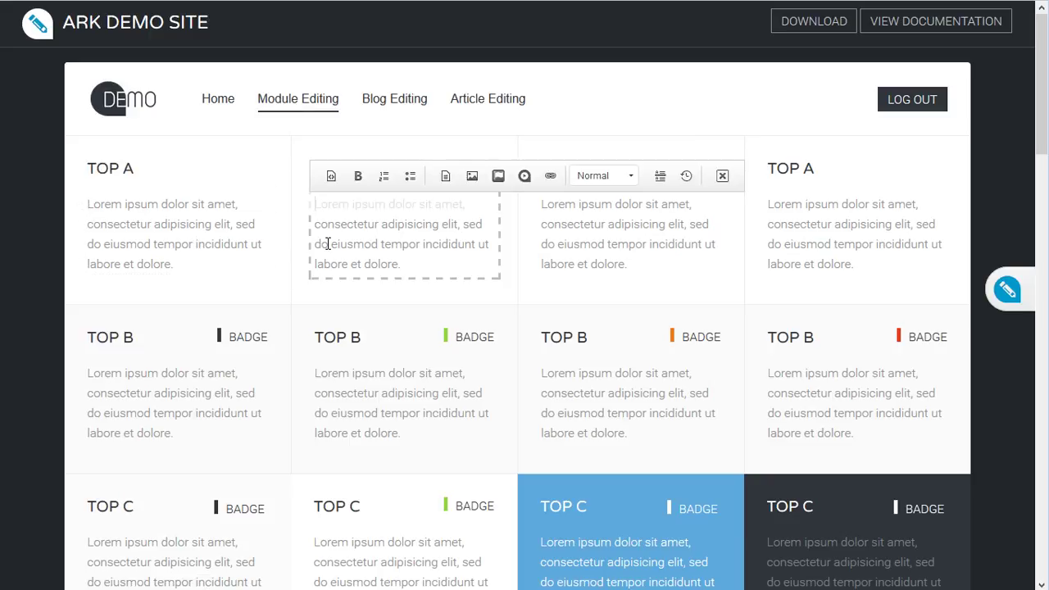
left_click(542, 250)
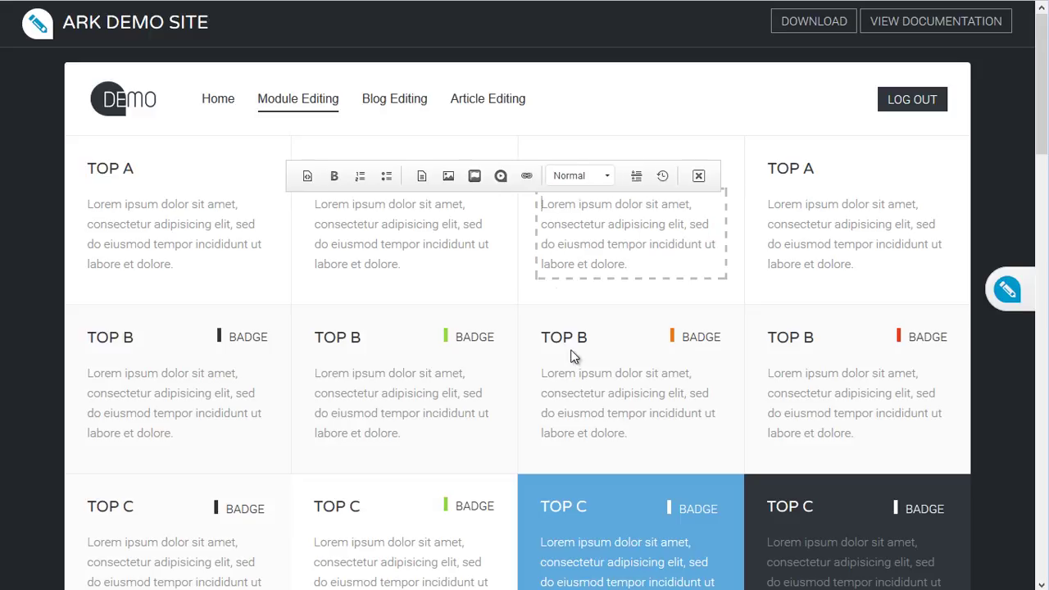
left_click(641, 432)
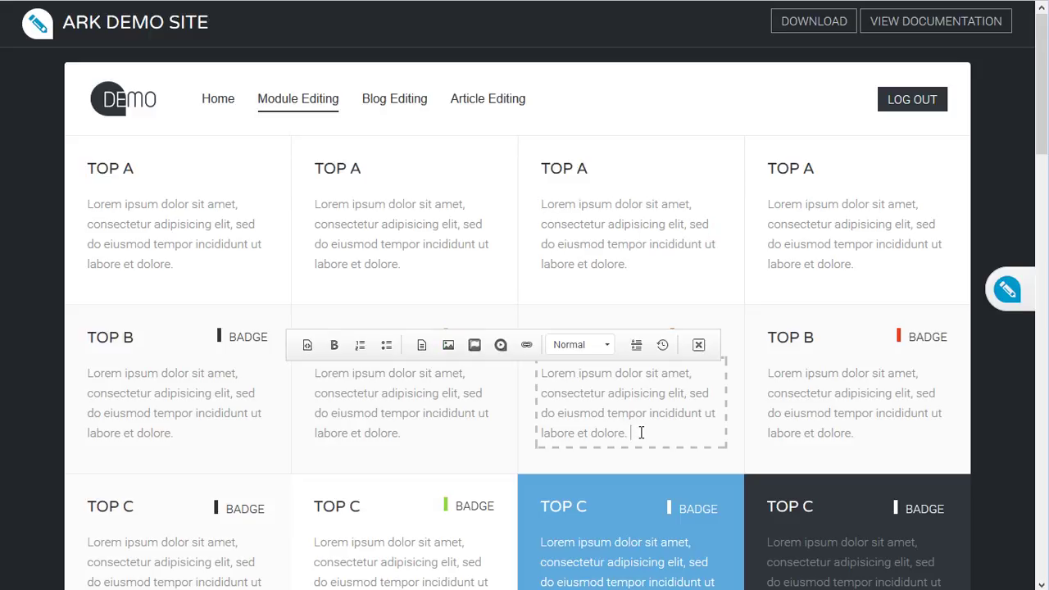
scroll(641, 432, "down", 1)
left_click(594, 469)
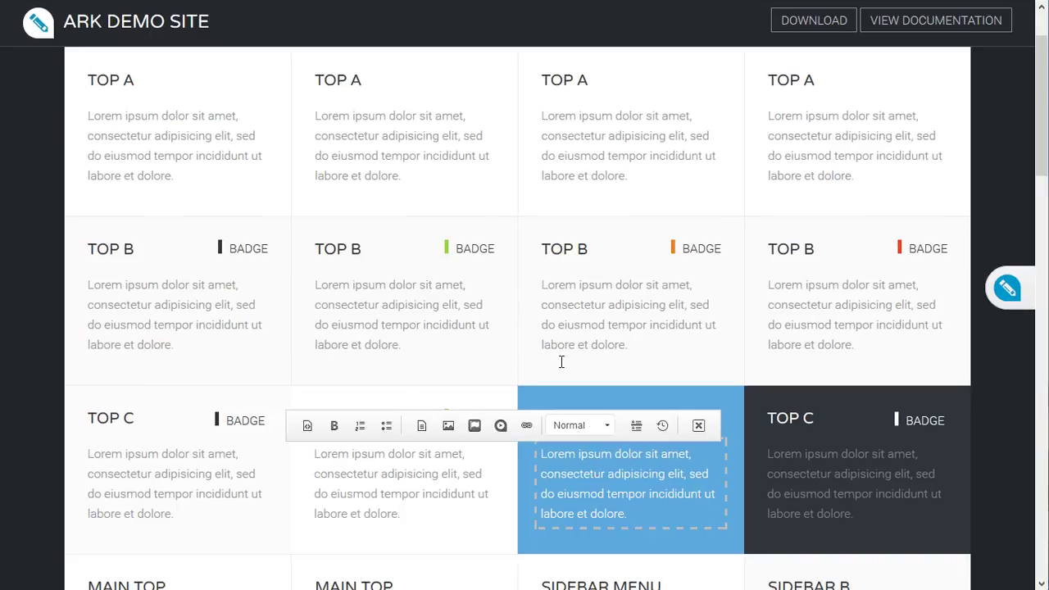
left_click(644, 348)
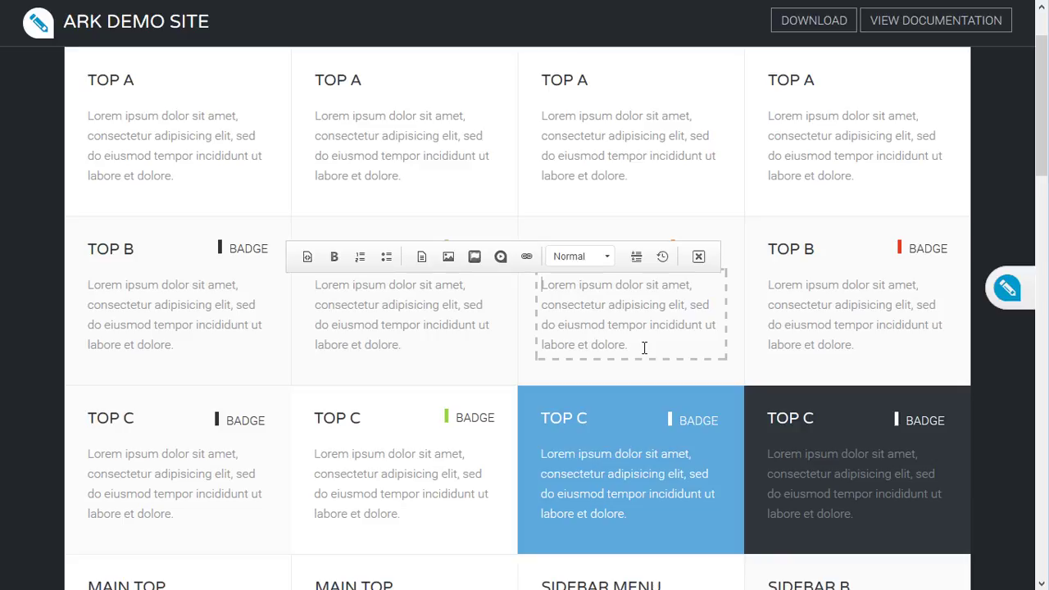
Drop the blue Ark logo image into the third TOP B module and dismiss the upload notice.
left_click_drag(606, 544, 659, 348)
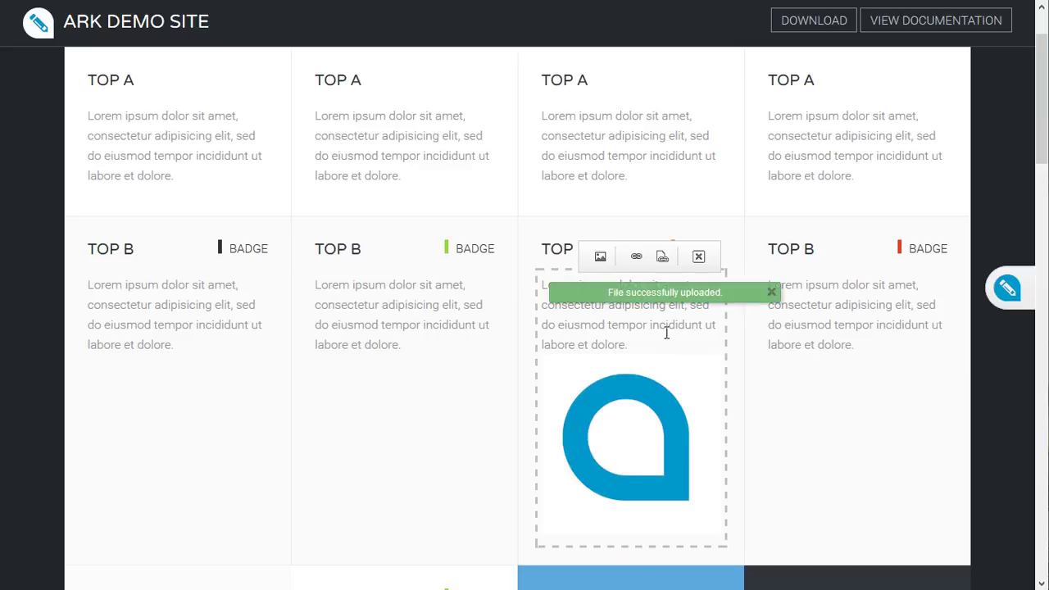
left_click(663, 334)
left_click(396, 327)
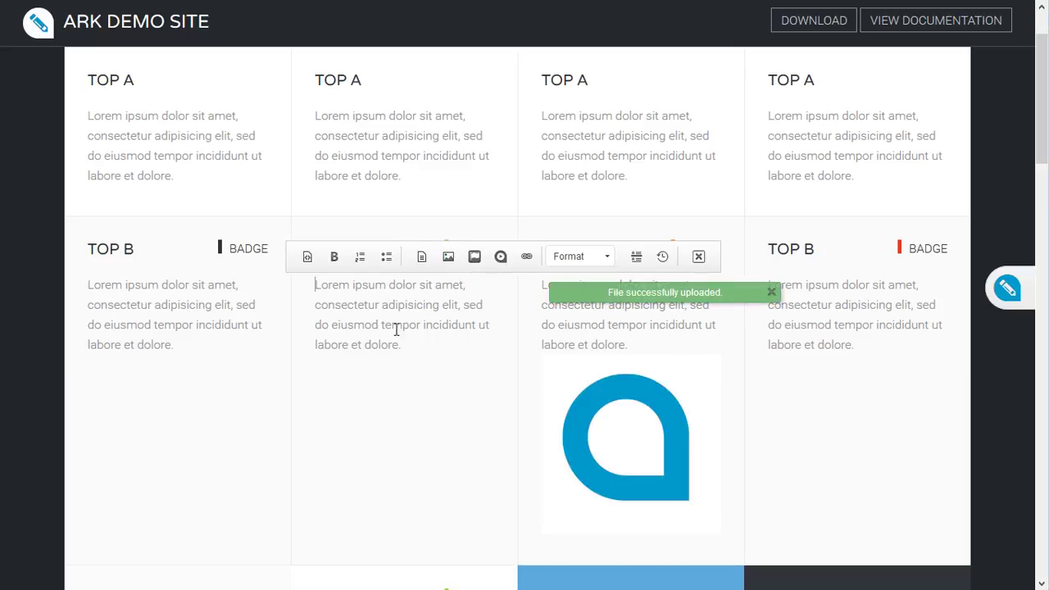
left_click(771, 292)
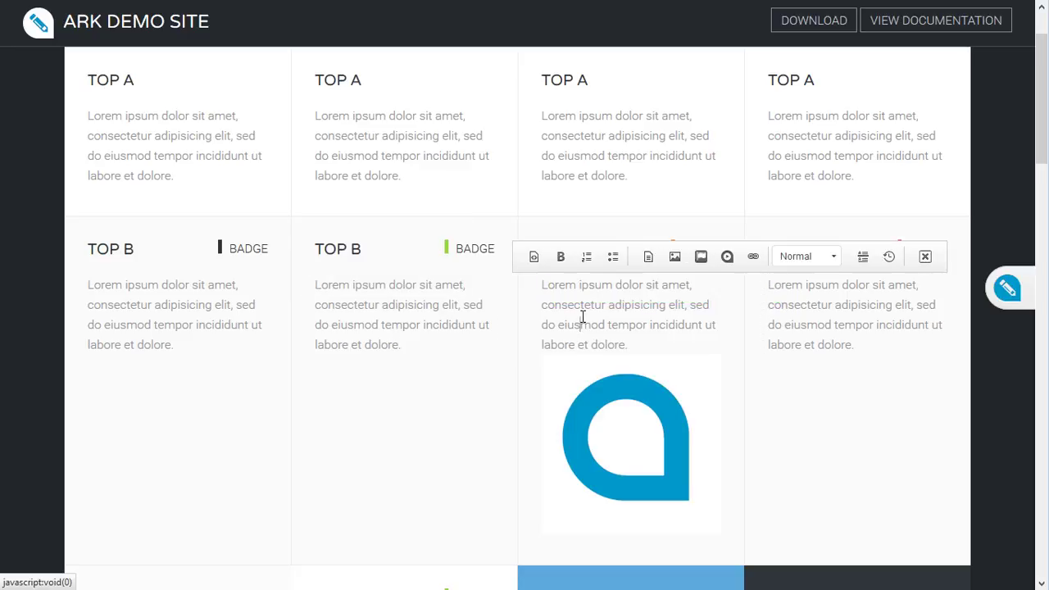
left_click(582, 316)
left_click(661, 256)
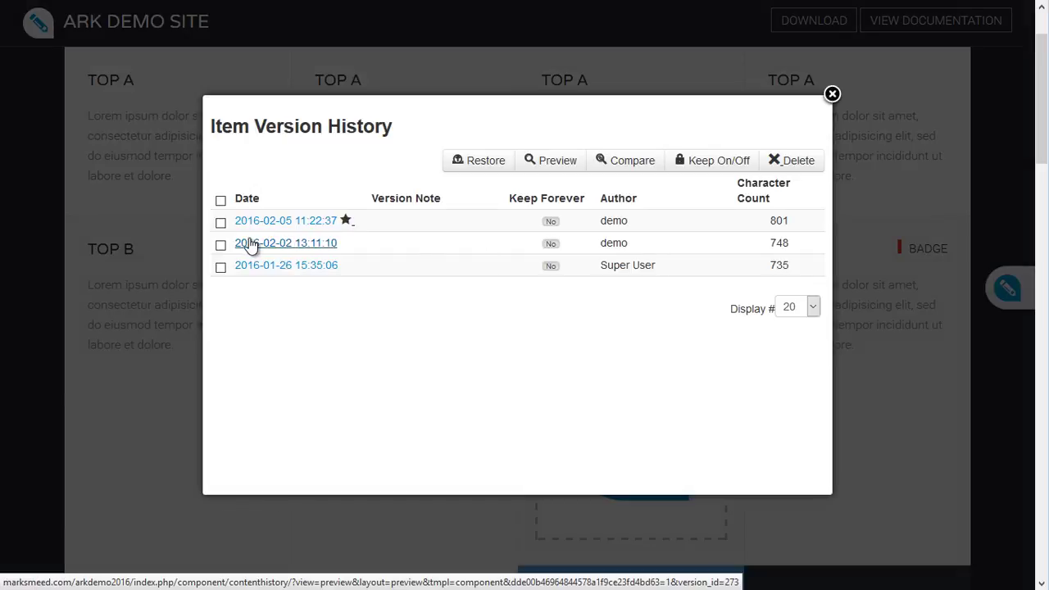
left_click(220, 245)
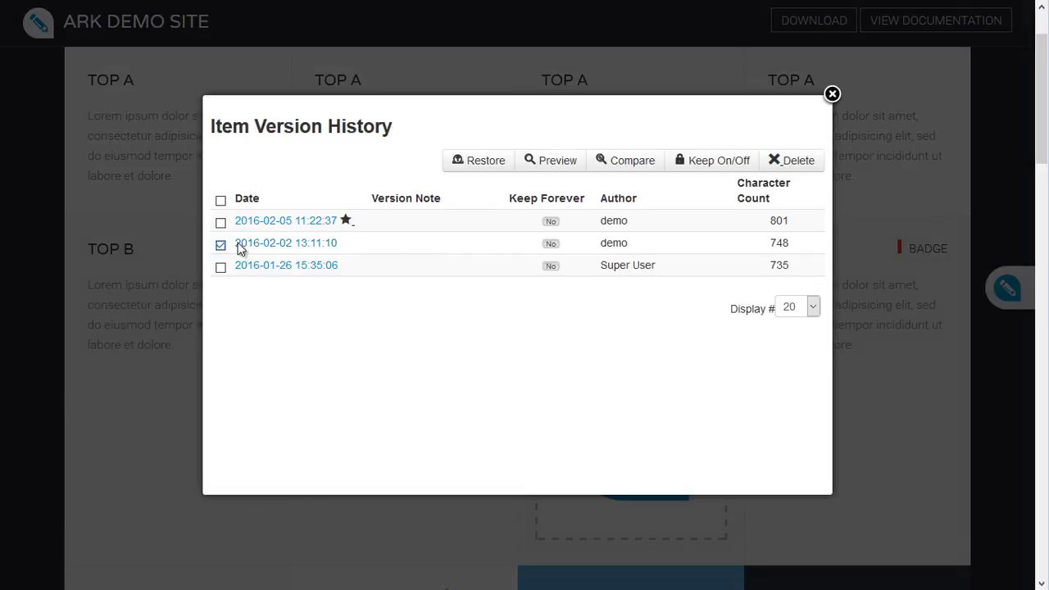
left_click(542, 161)
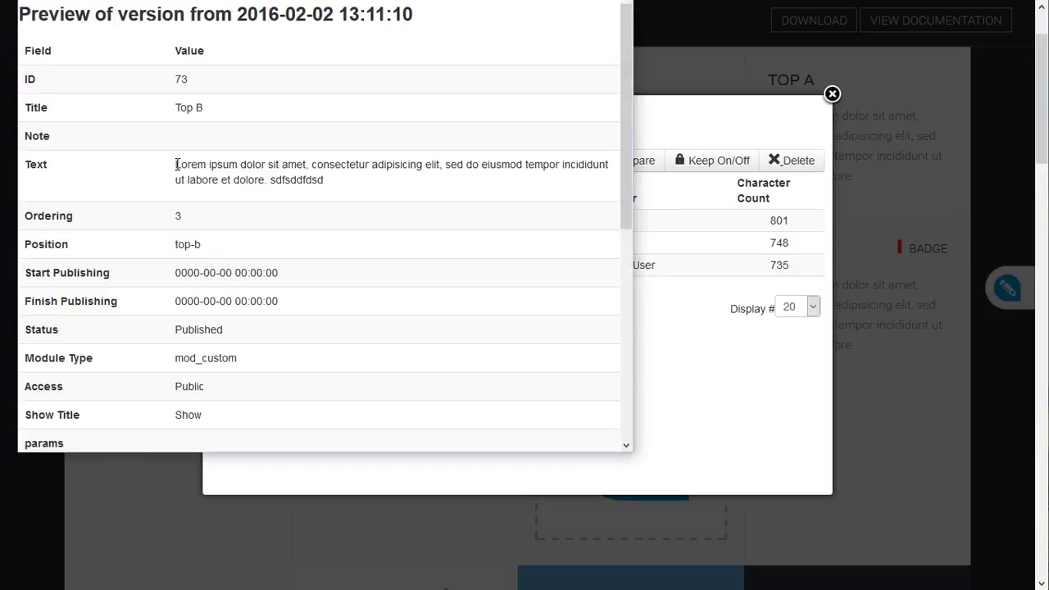
left_click_drag(174, 165, 328, 187)
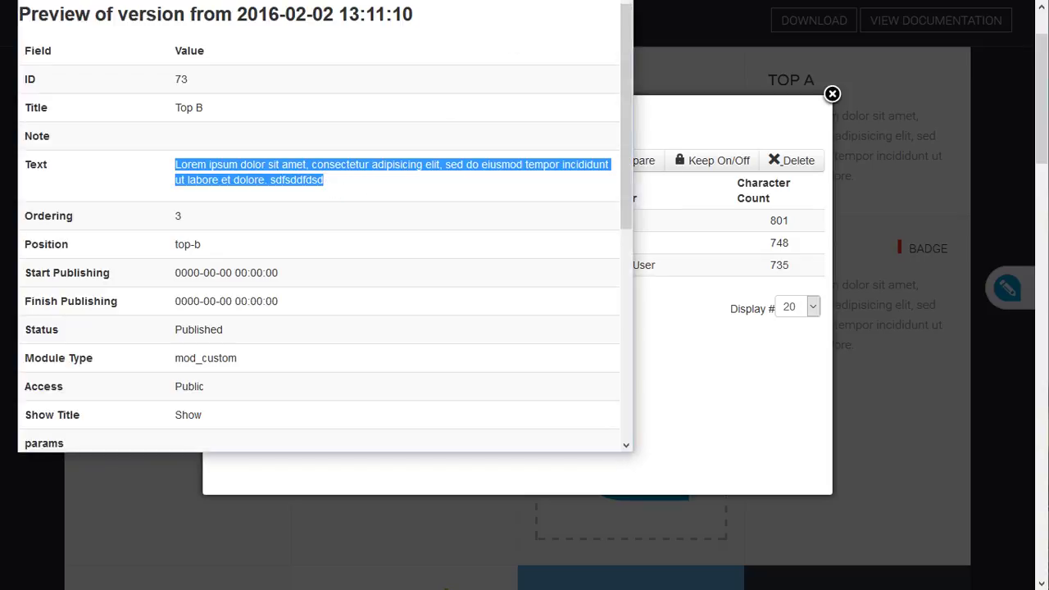
left_click(614, 1)
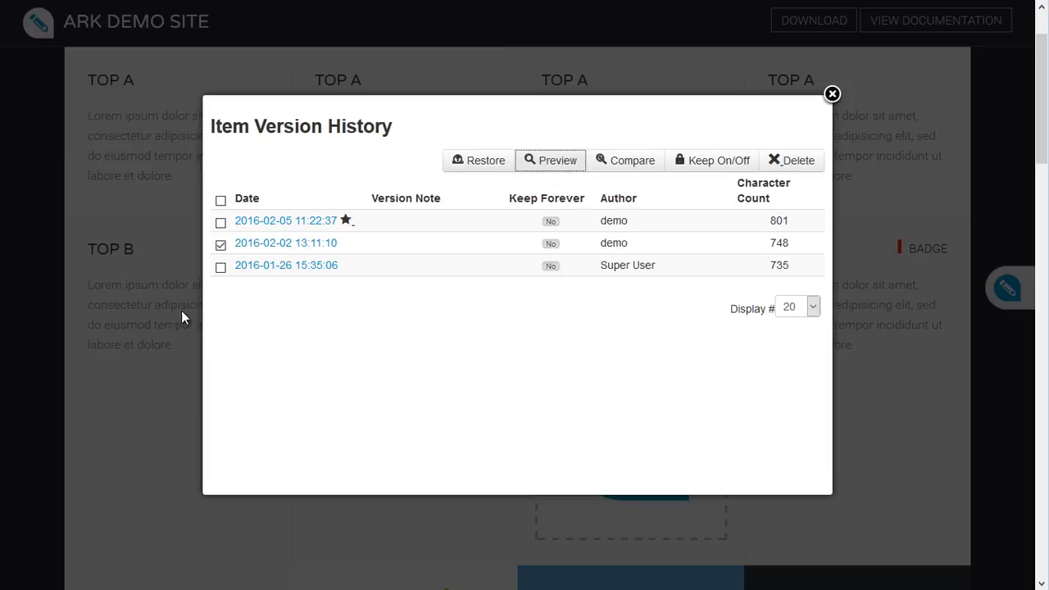
left_click(473, 161)
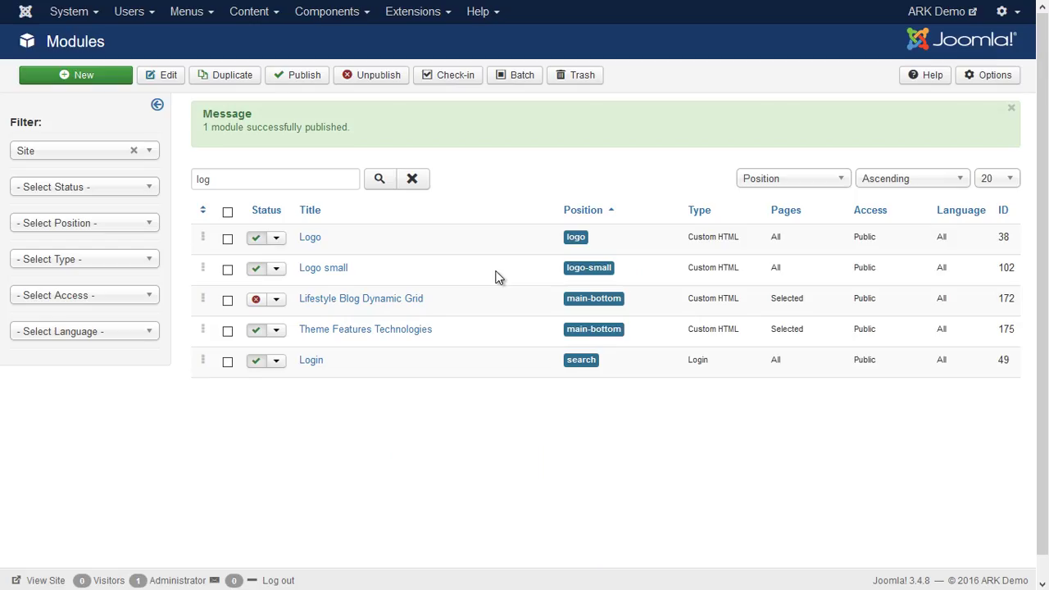
In Users > Manage, add the Registered user to the Publisher group and save the account.
left_click(131, 14)
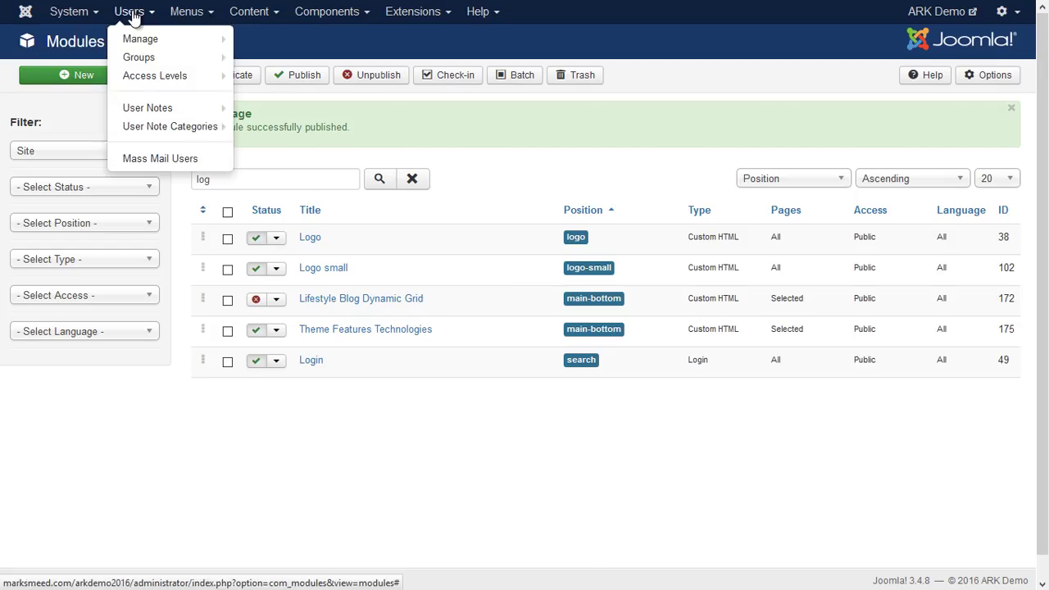
left_click(134, 40)
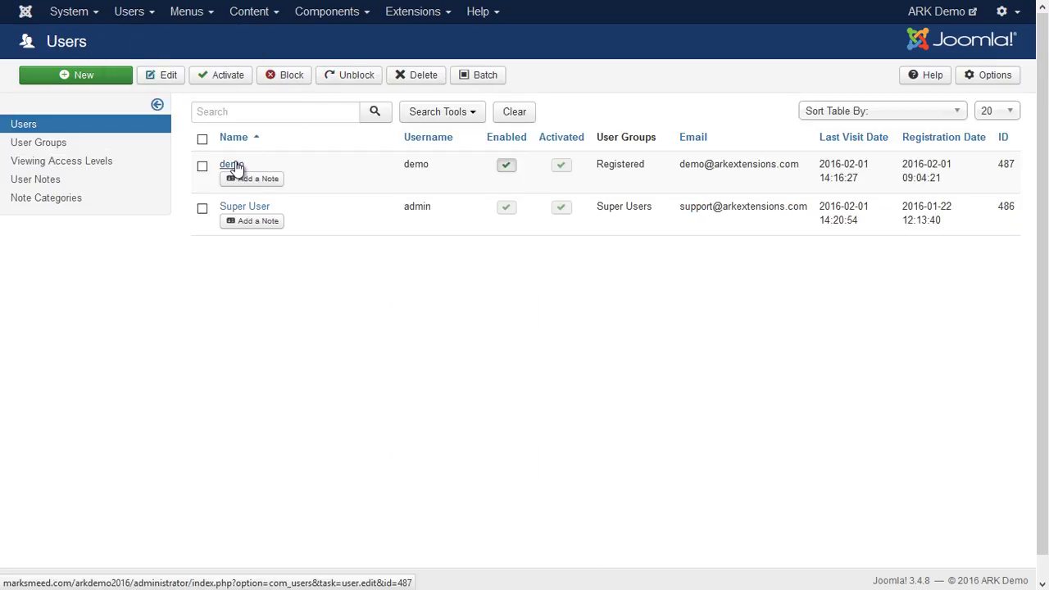
left_click(232, 165)
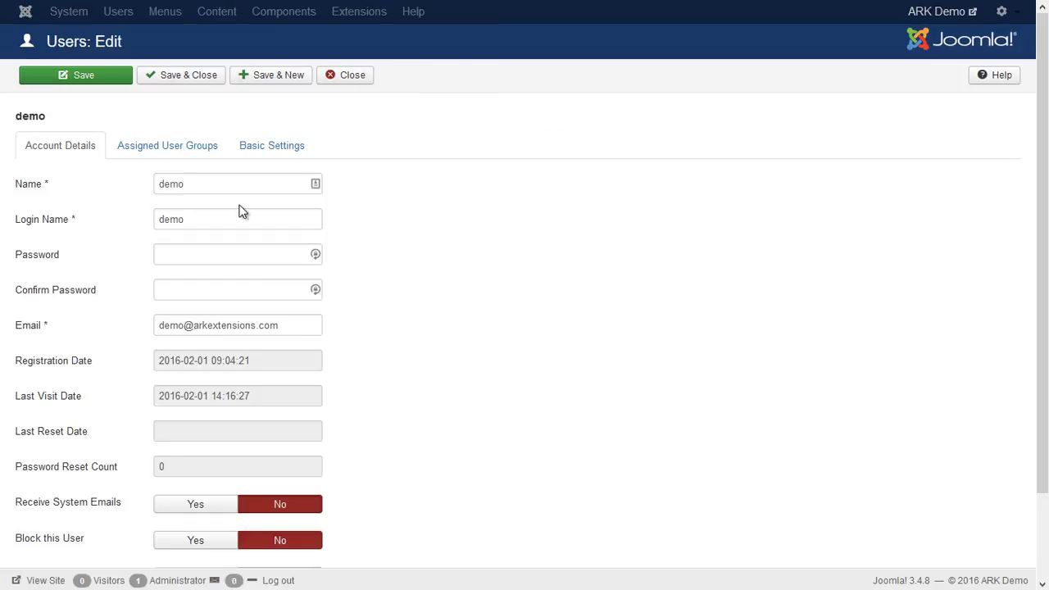
left_click(167, 153)
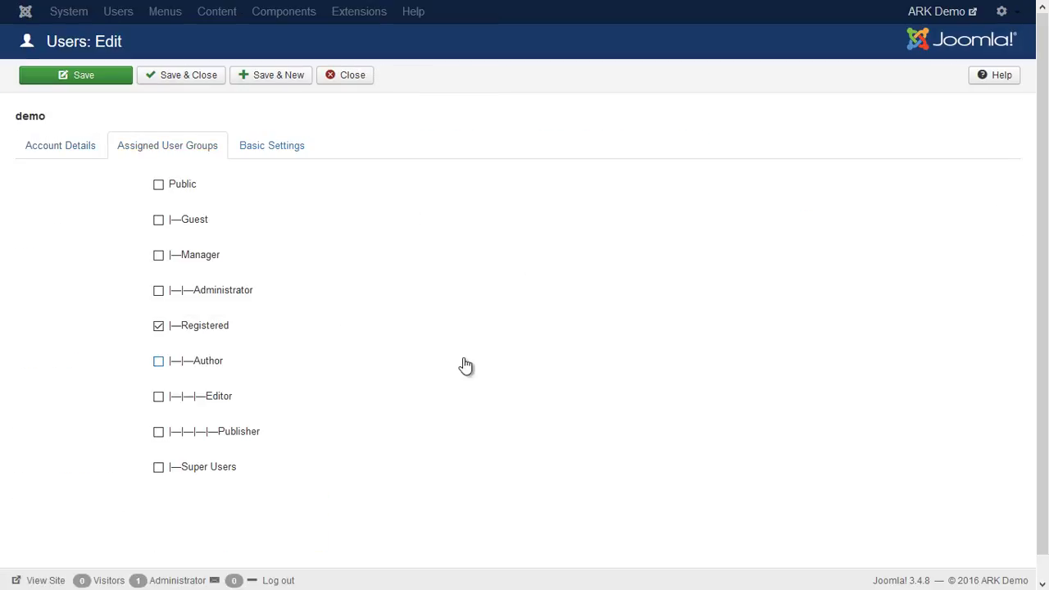
left_click(157, 439)
left_click(184, 85)
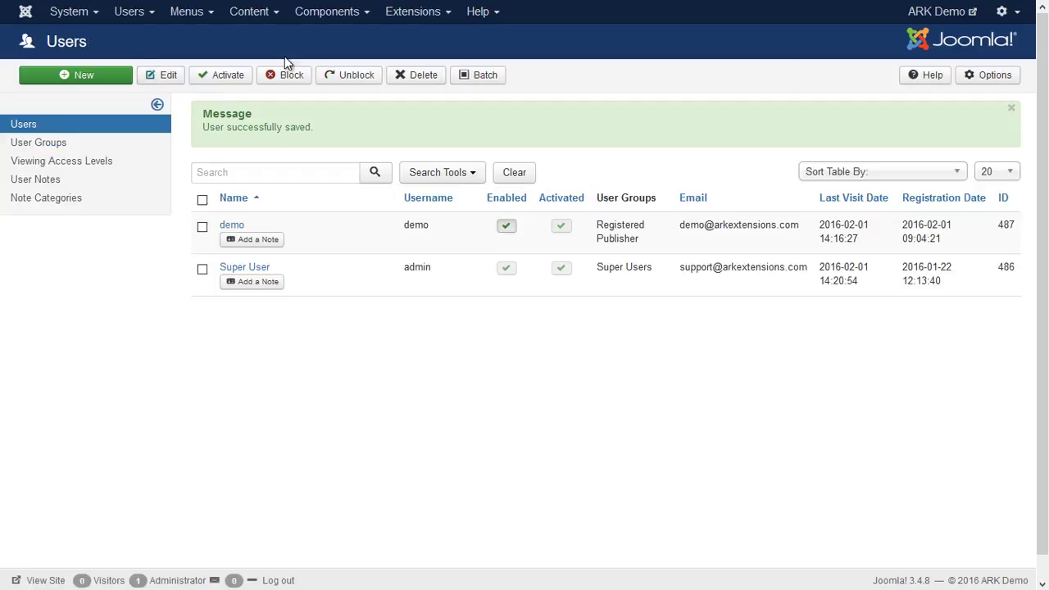
left_click(407, 14)
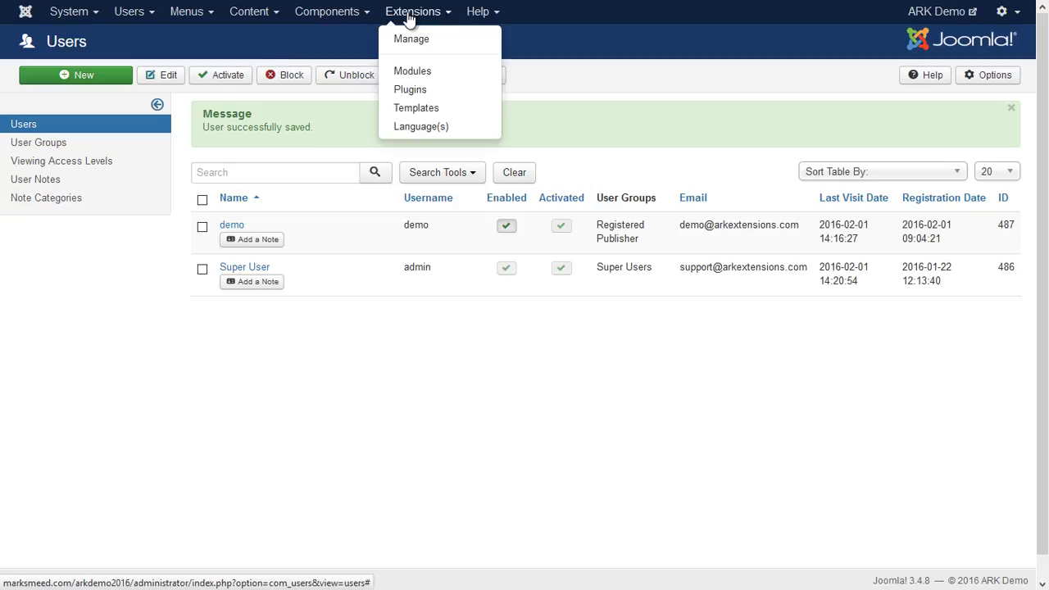
In the Modules global options, set module editing to Site.
left_click(426, 77)
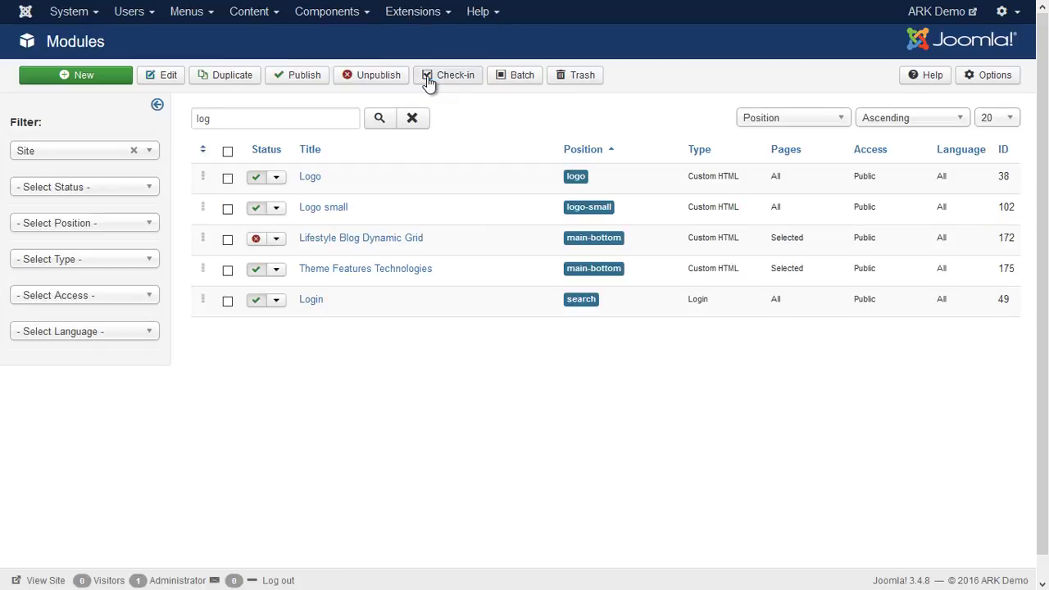
left_click(978, 88)
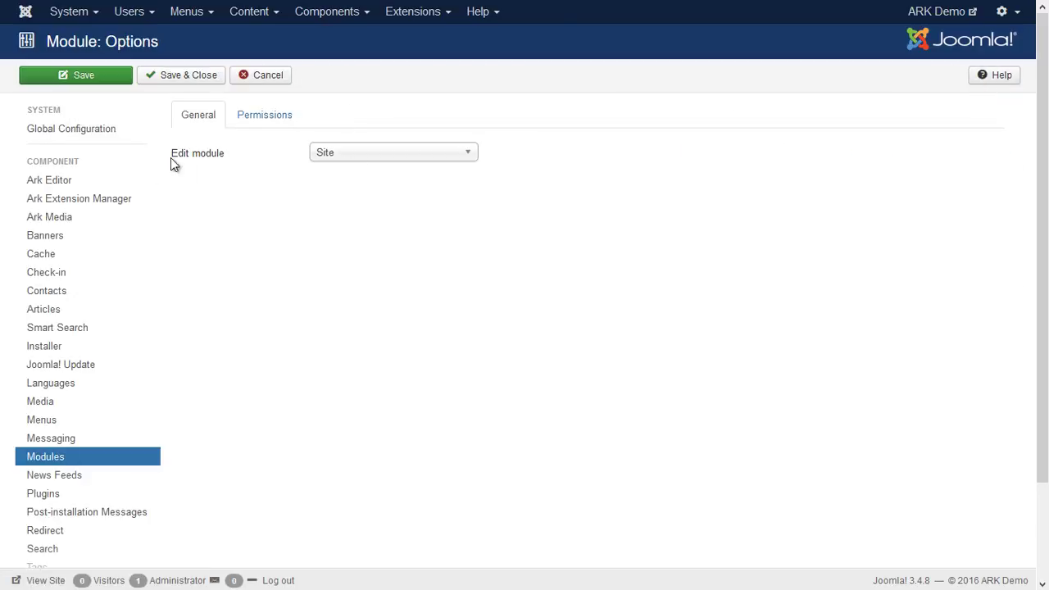
left_click(348, 157)
left_click(351, 193)
Set Publisher's Frontend Editing permission to Allowed and save the module options.
left_click(268, 117)
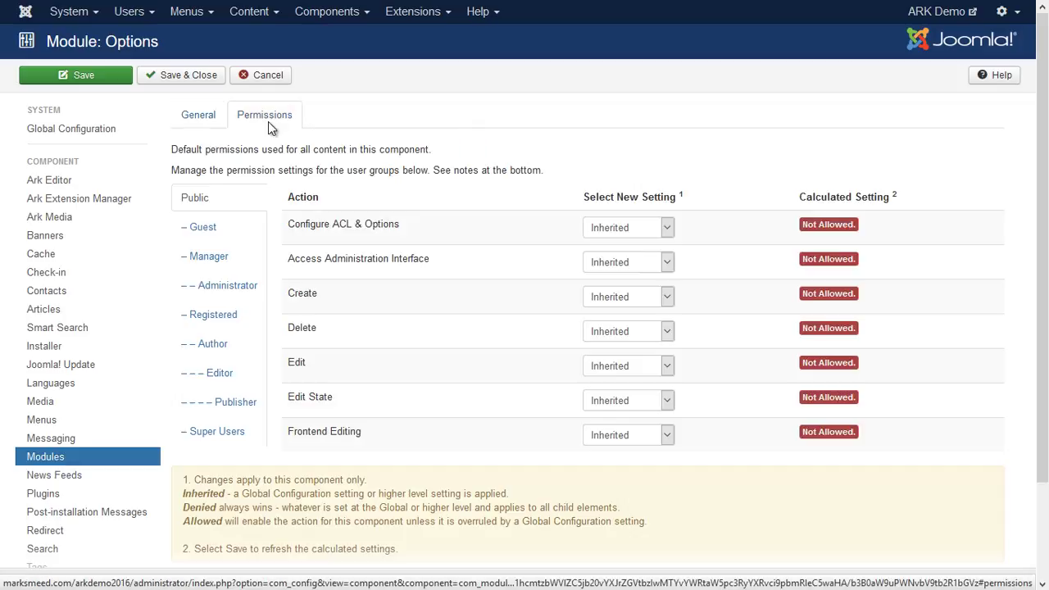
left_click(242, 401)
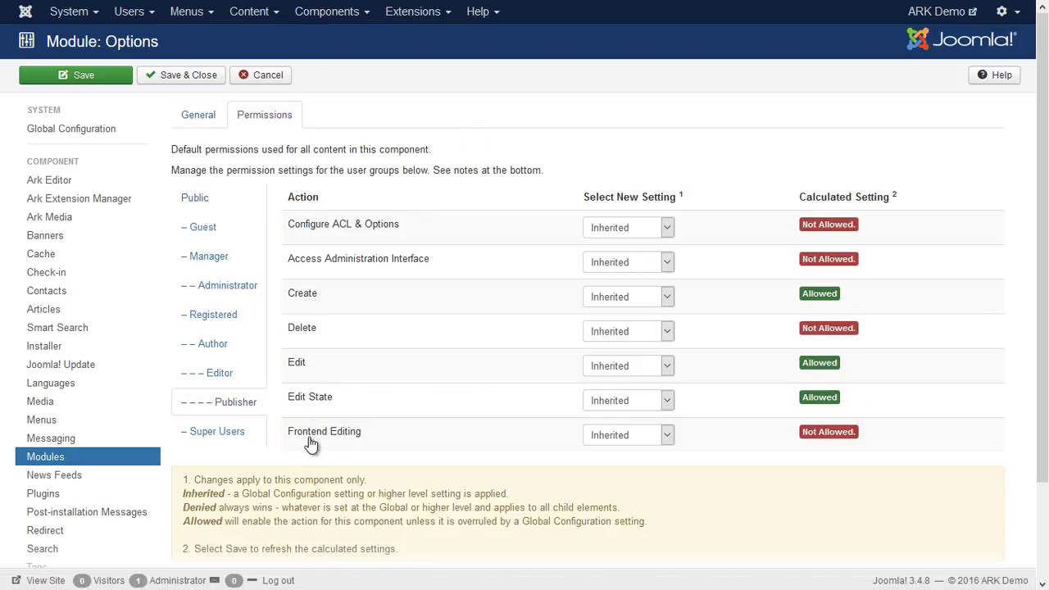
left_click_drag(287, 434, 363, 432)
left_click(371, 436)
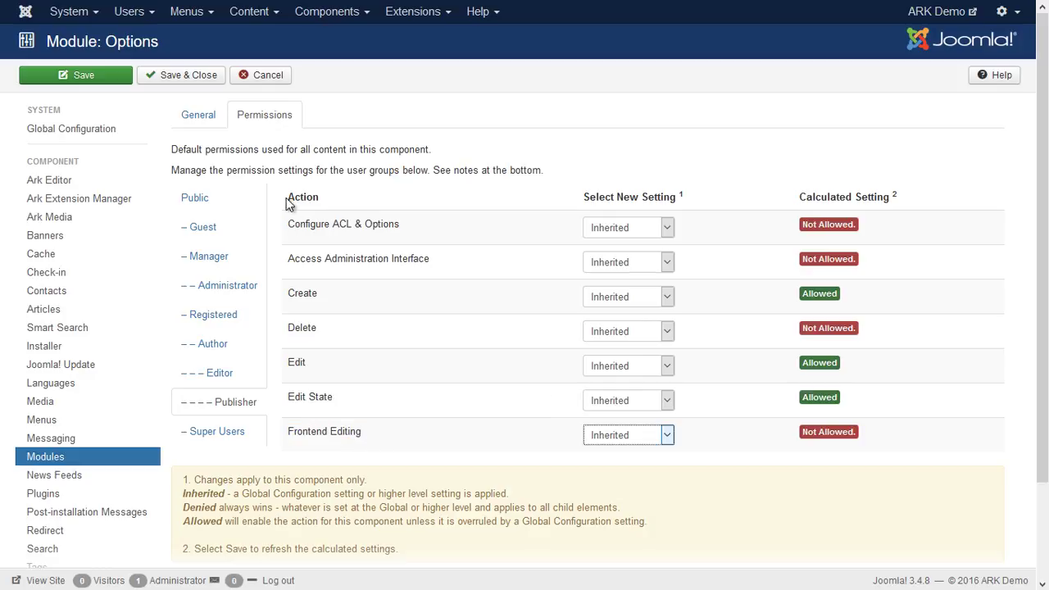
left_click(668, 443)
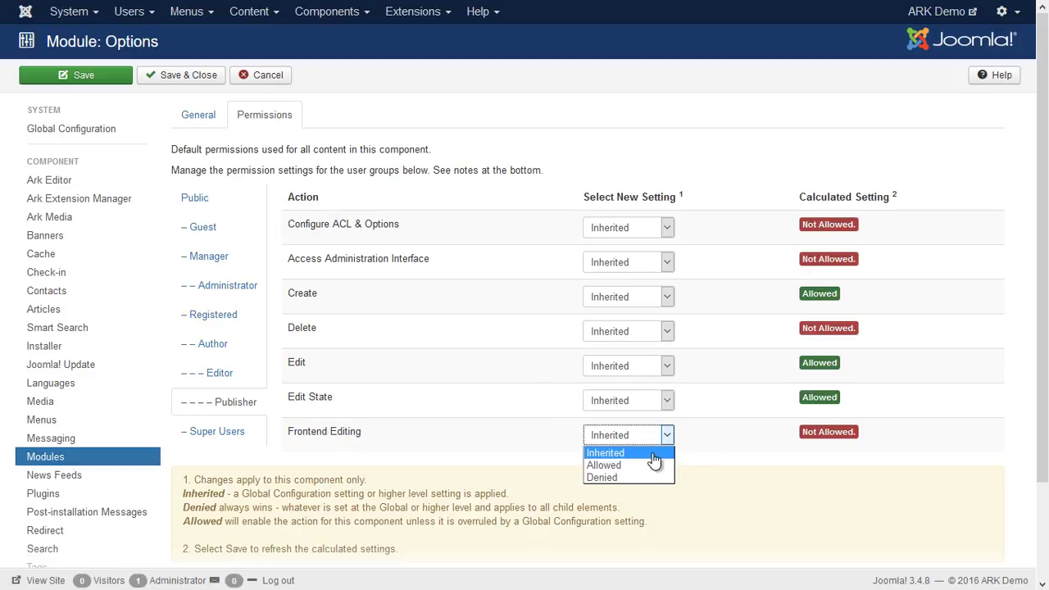
left_click(645, 465)
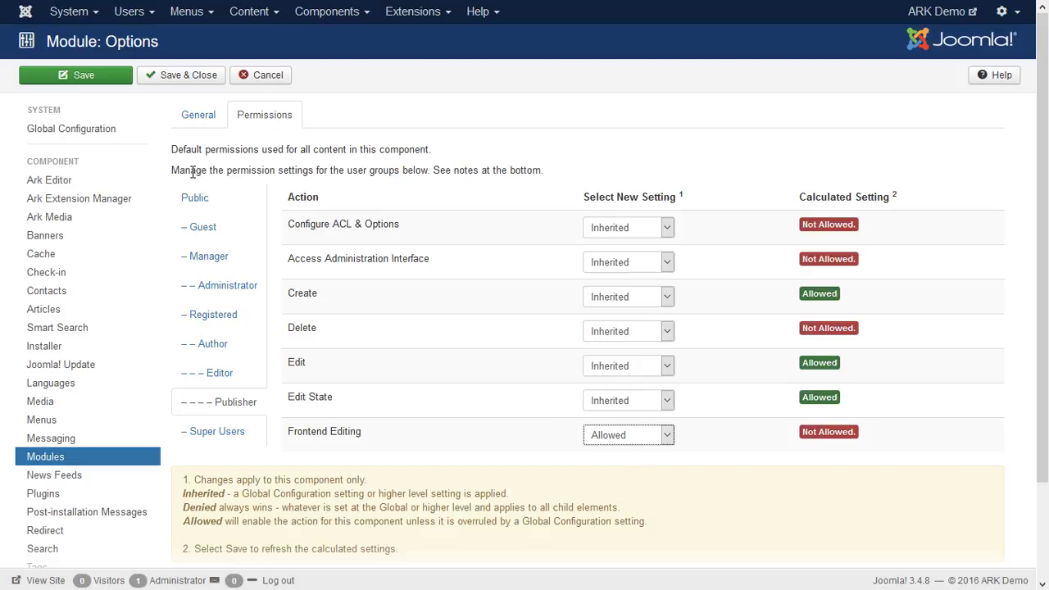
left_click(170, 76)
left_click(170, 77)
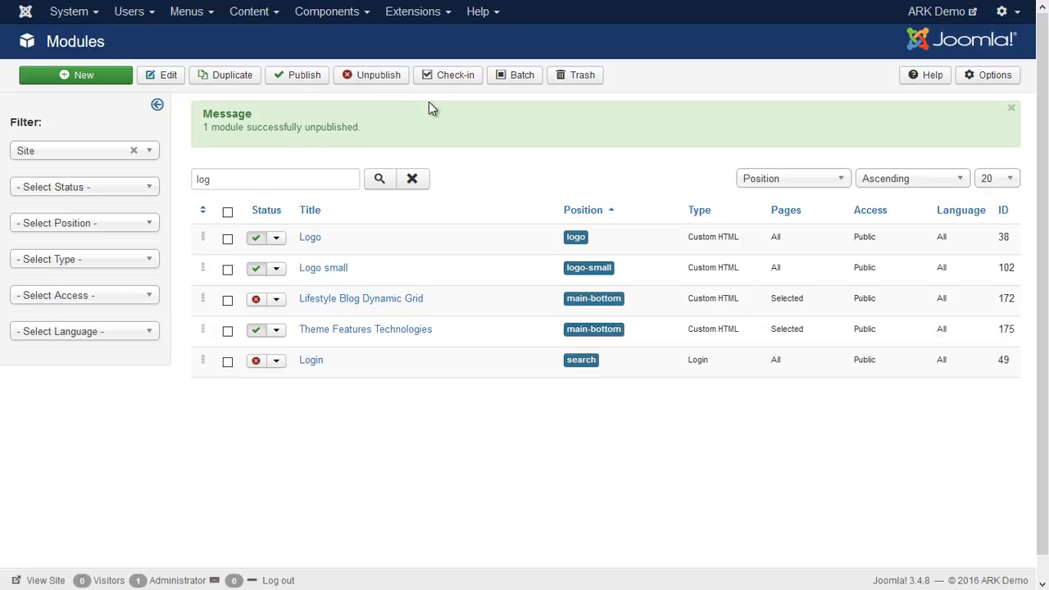
Create a new Main Menu item titled 'Login'.
left_click(183, 13)
left_click(202, 86)
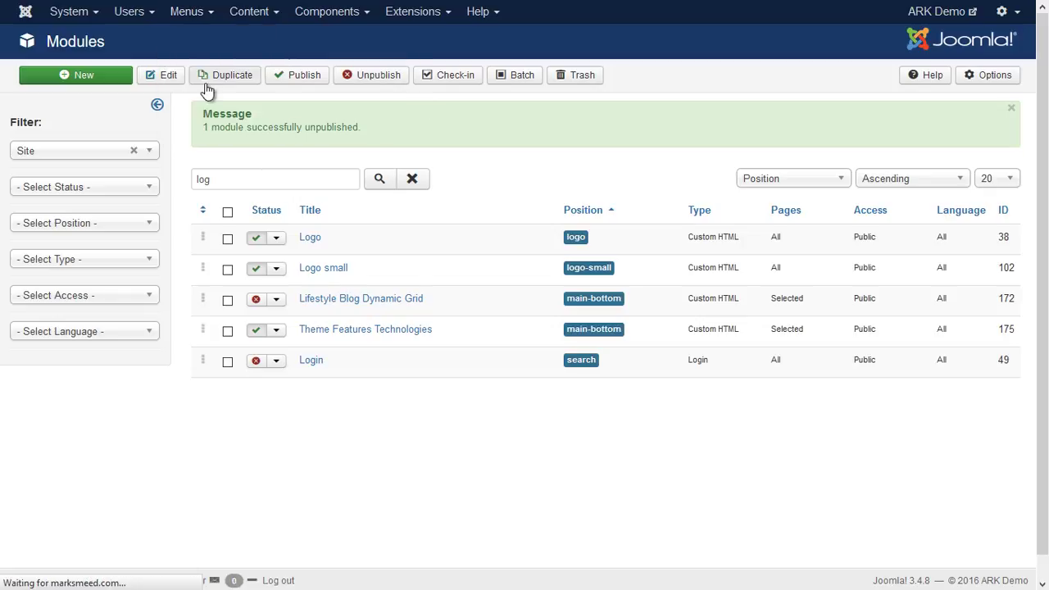
left_click(82, 75)
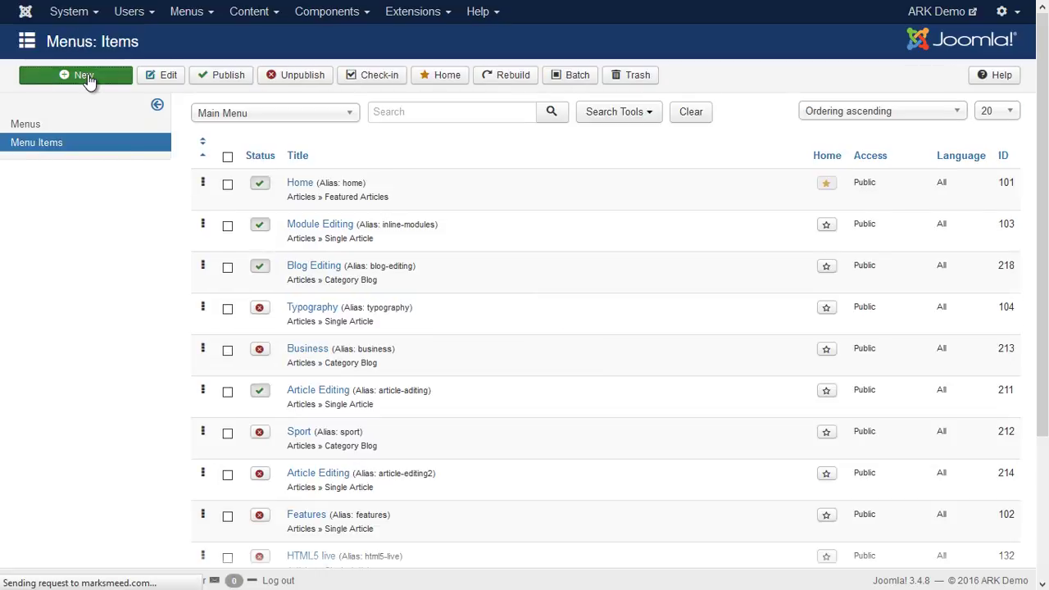
left_click(100, 119)
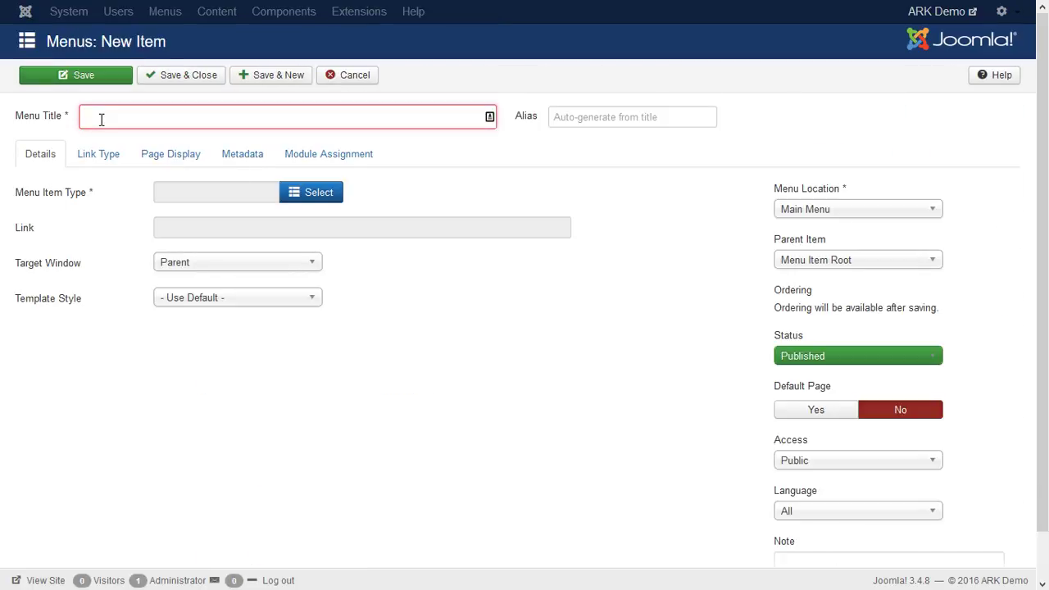
type("Login")
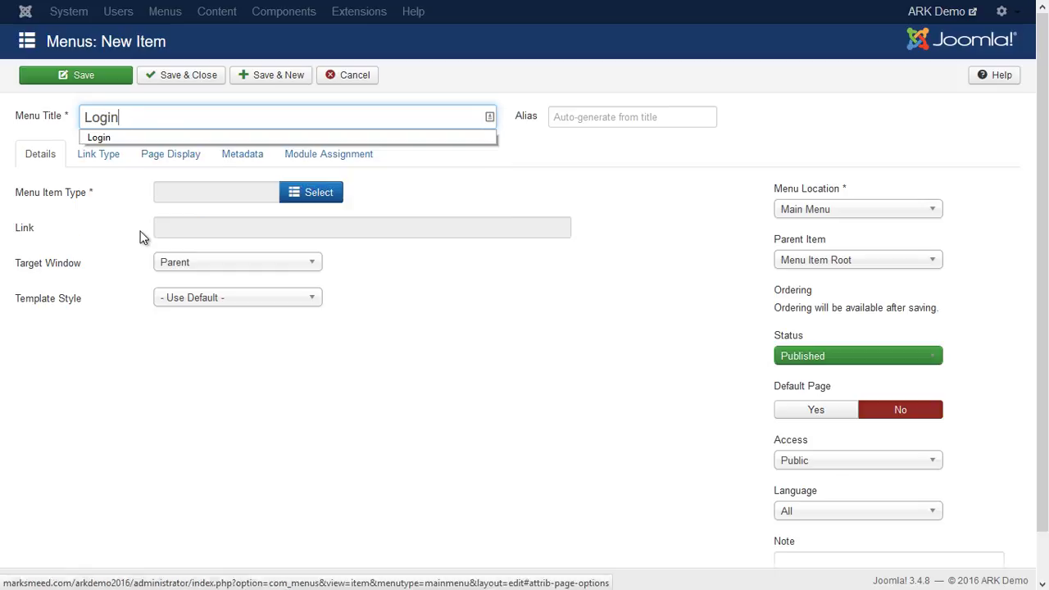
left_click(72, 211)
Make the item a Users > Login Form page in the Main Menu, then save and close it.
left_click(310, 196)
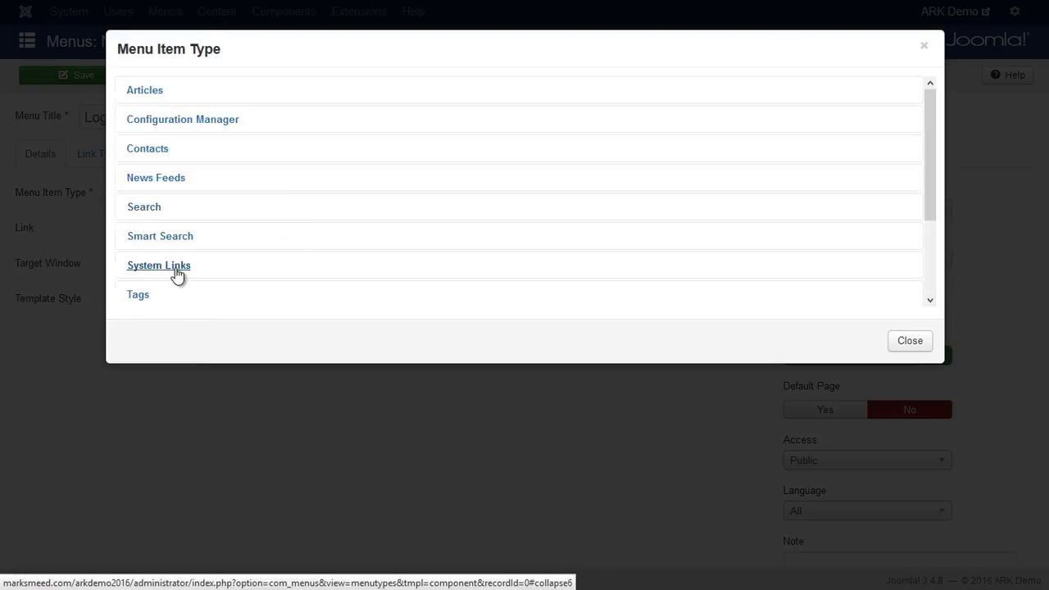
left_click(177, 276)
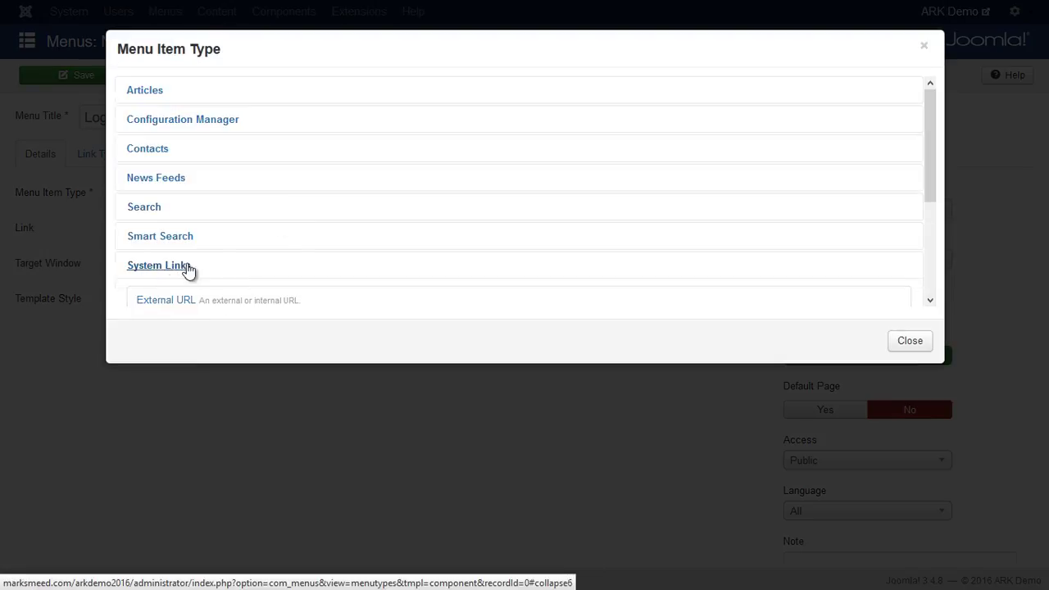
scroll(276, 264, "down", 3)
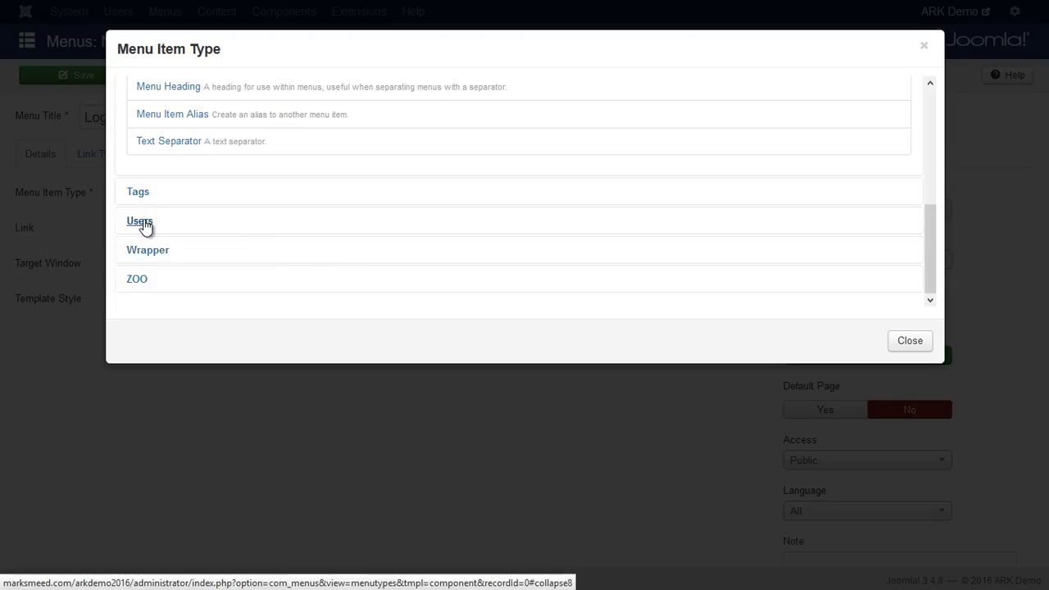
left_click(141, 222)
scroll(295, 215, "down", 1)
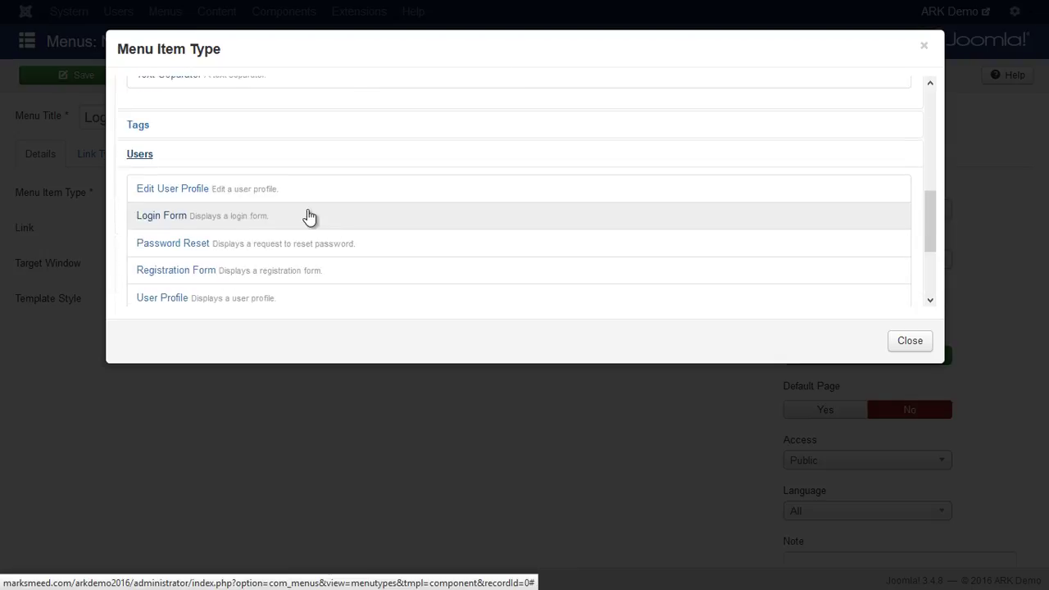
left_click(154, 198)
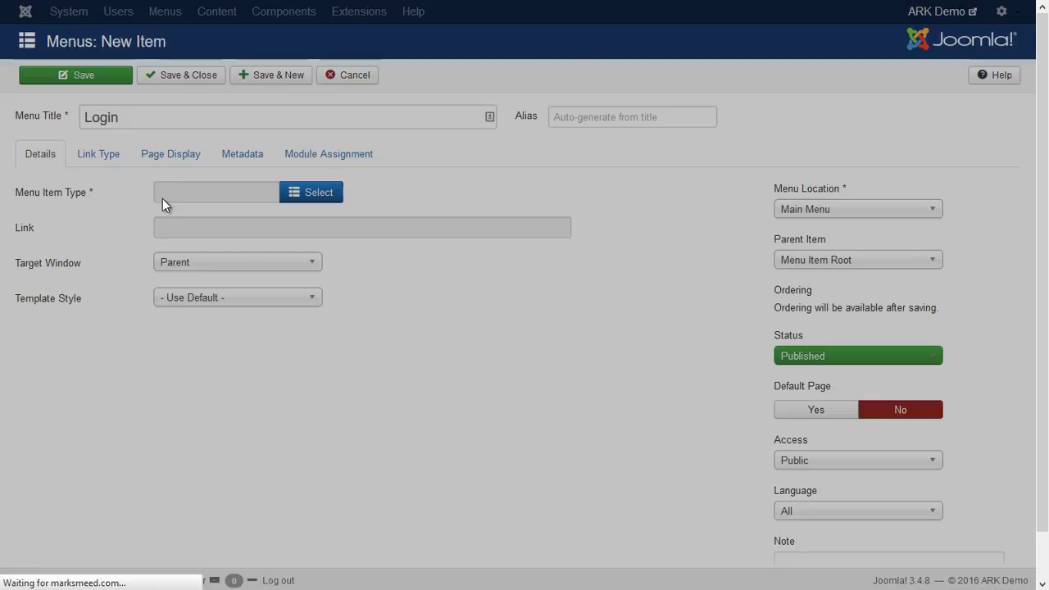
left_click(807, 210)
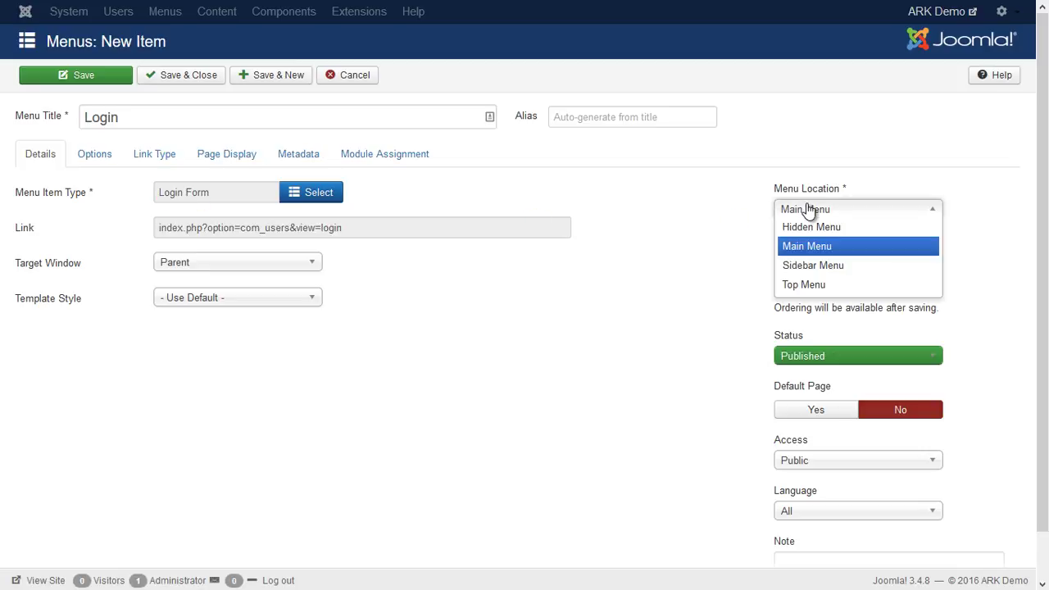
left_click(783, 246)
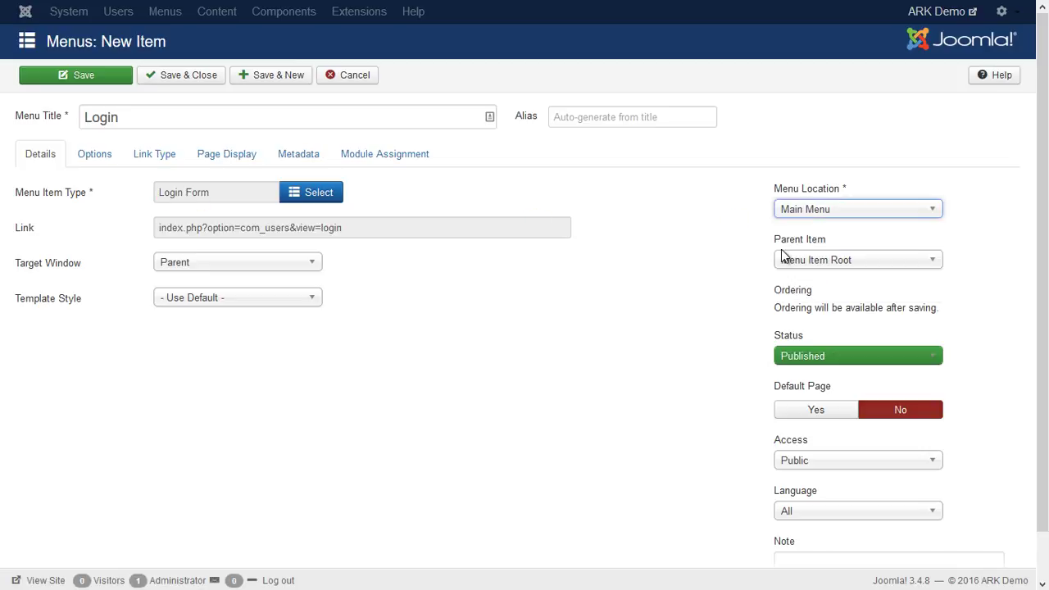
left_click(85, 76)
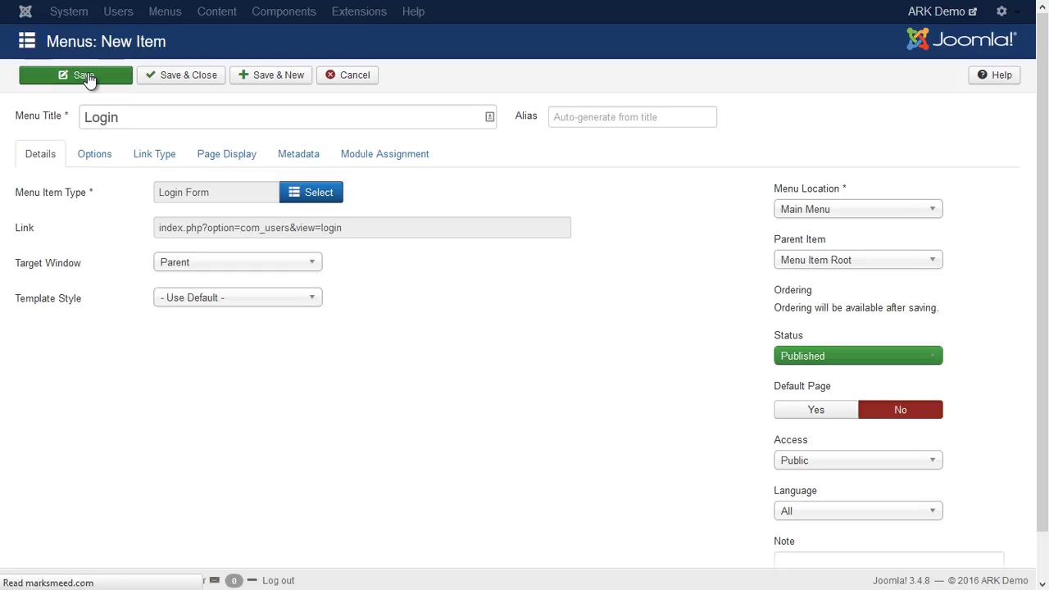
left_click(443, 76)
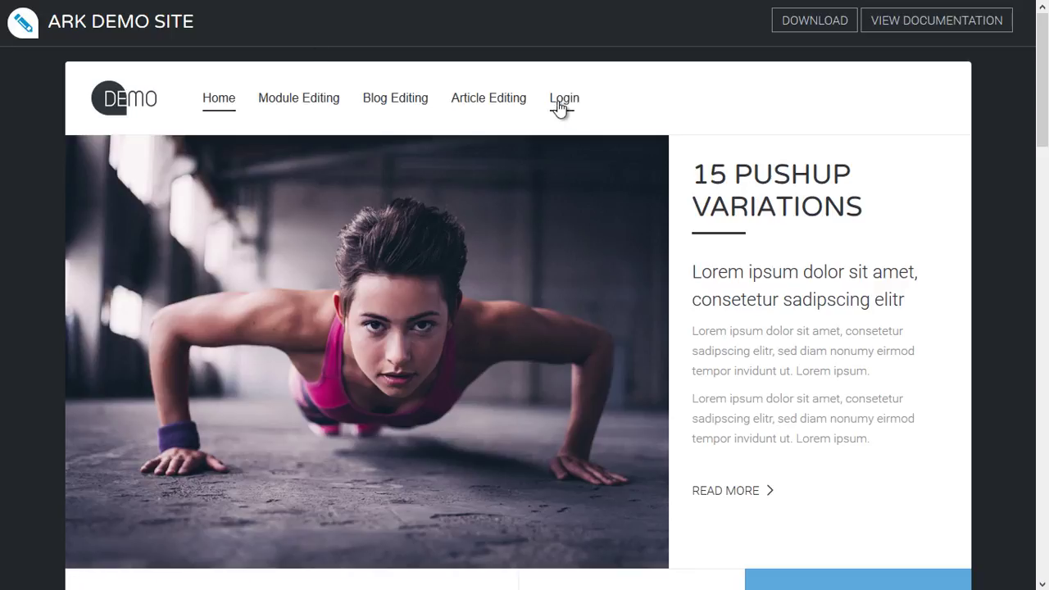
Sign in on the site's Login page with the demo account's username and password.
left_click(560, 109)
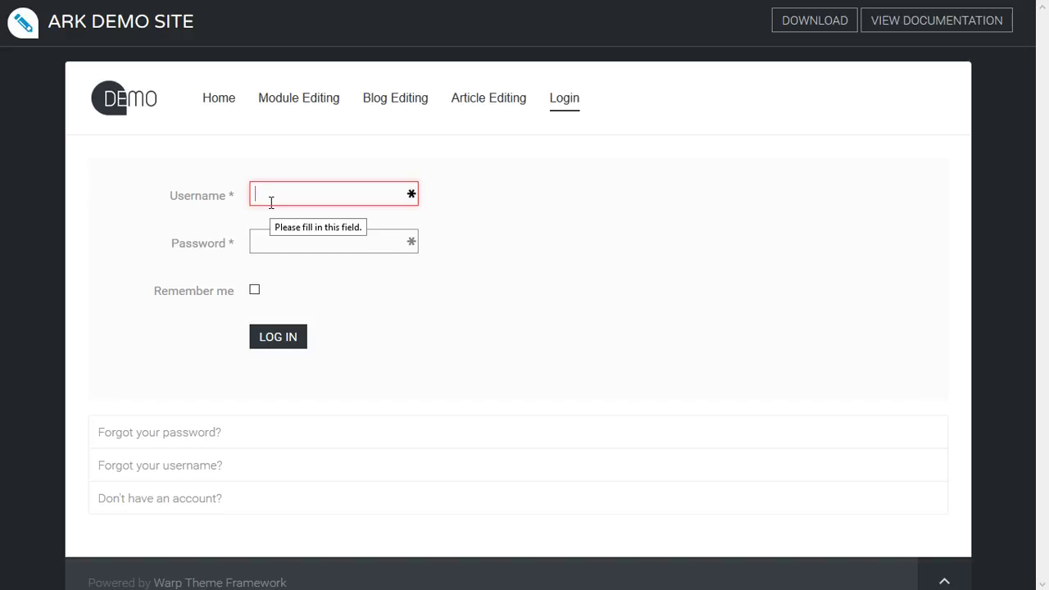
type("demo")
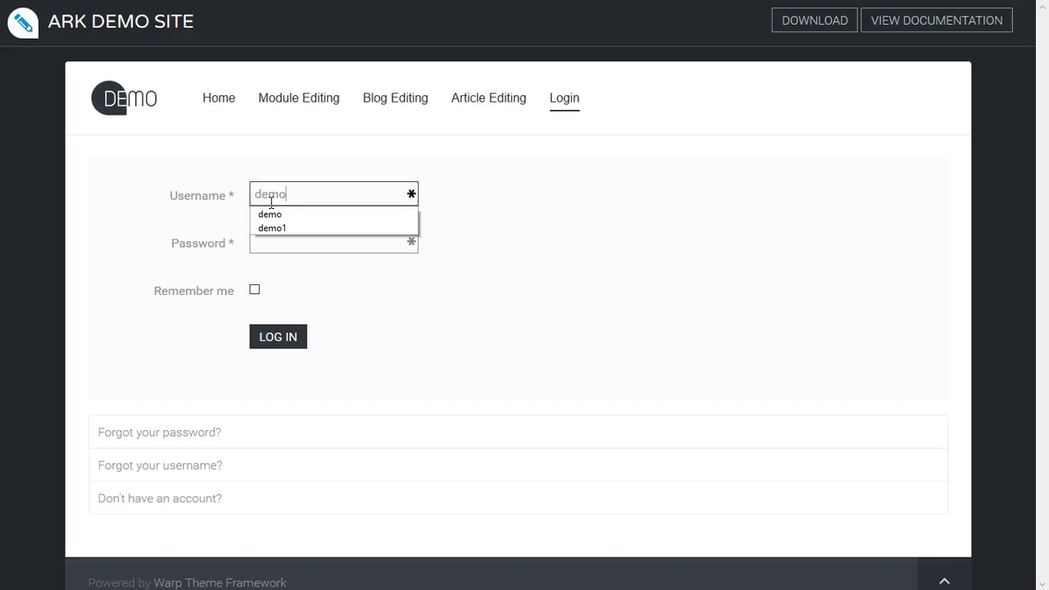
key("Tab")
type("demo")
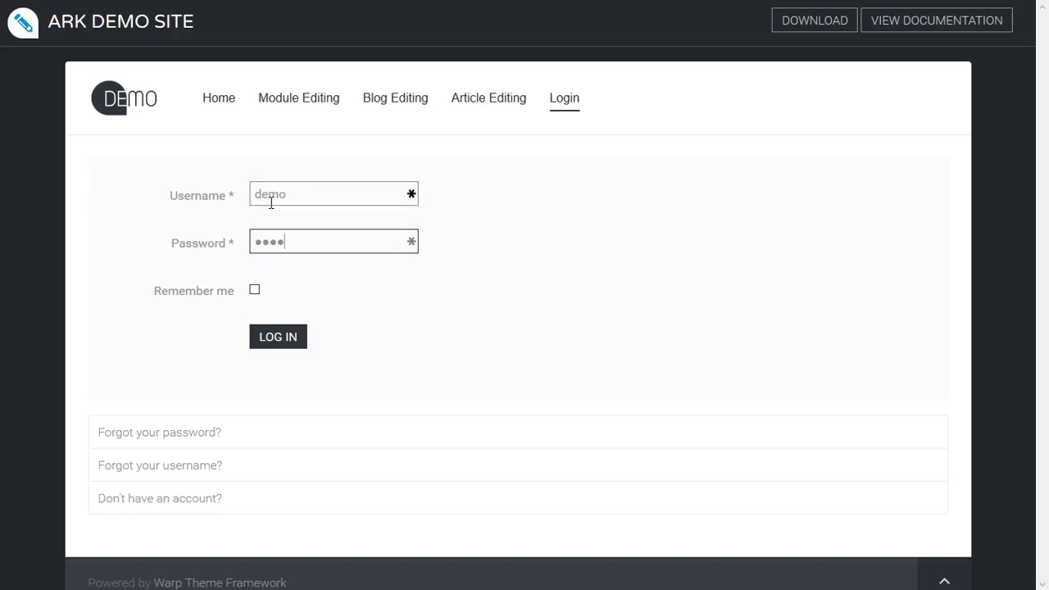
key("Return")
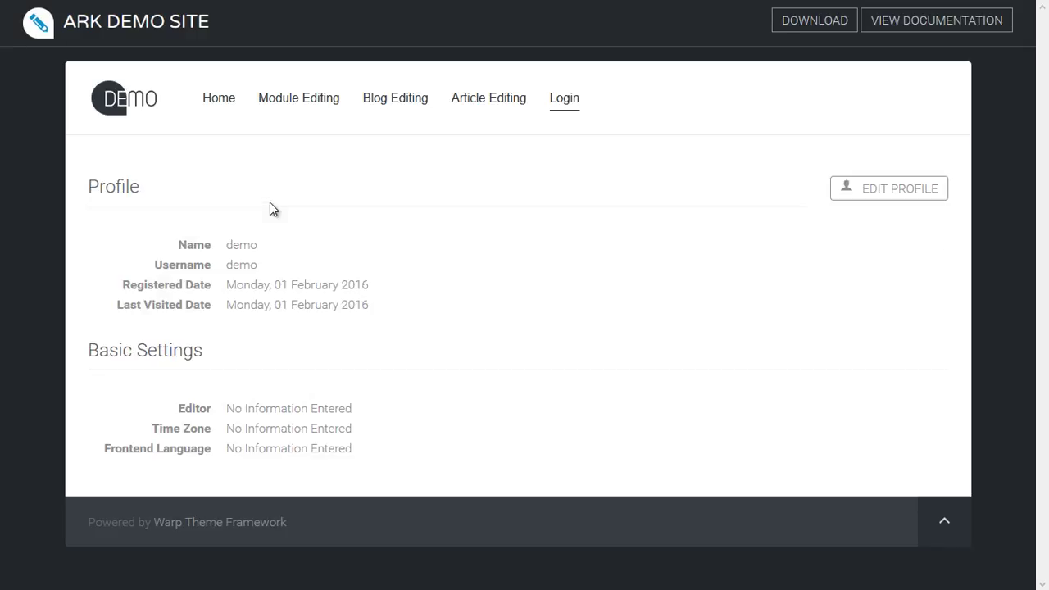
Back on the home page, enable Ark's front-end inline editing from the floating pencil toolbar.
left_click(220, 100)
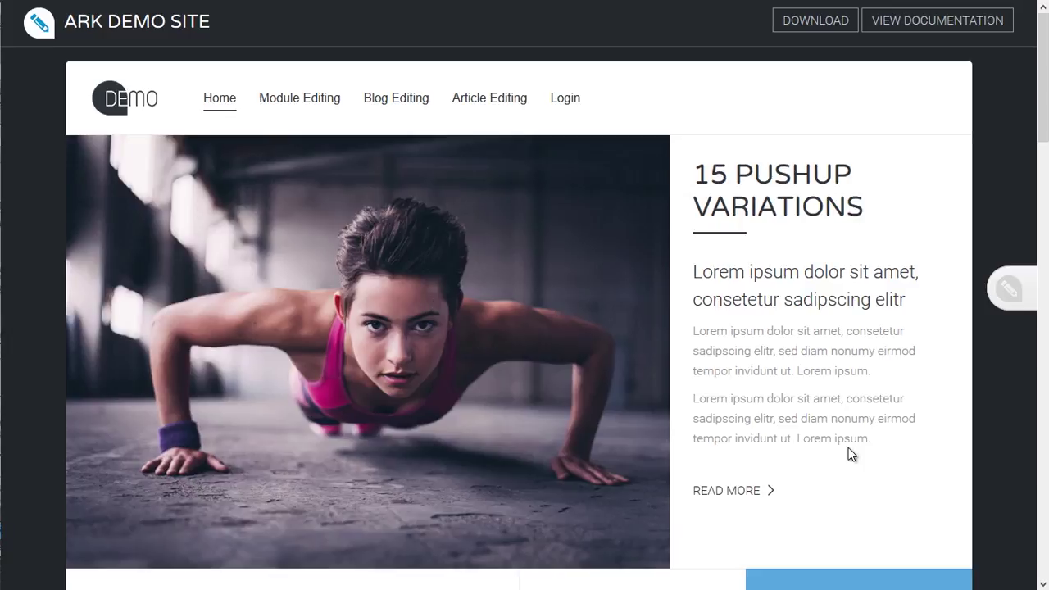
left_click(1021, 293)
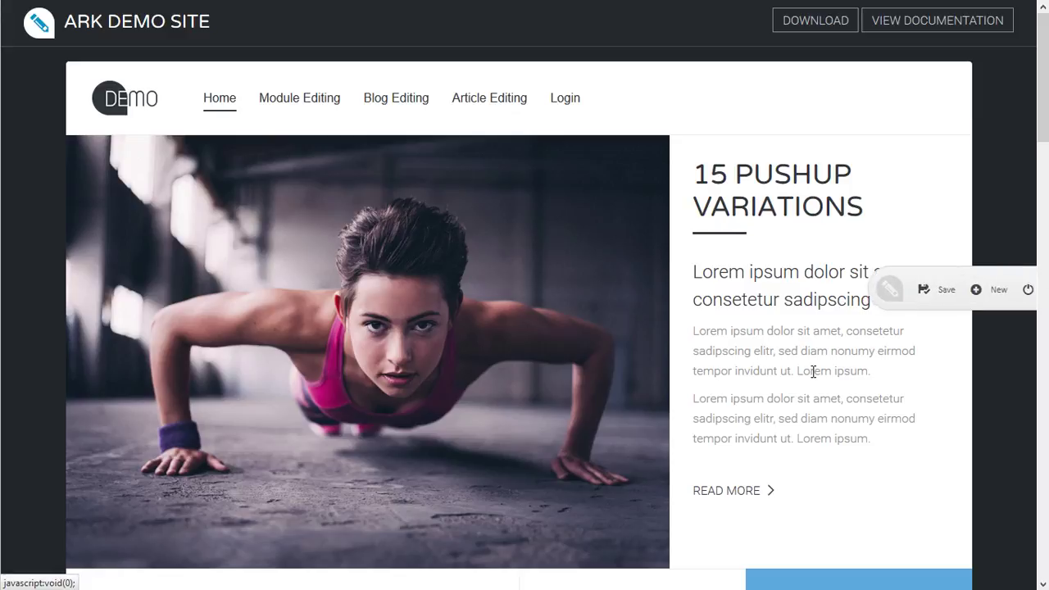
left_click(842, 293)
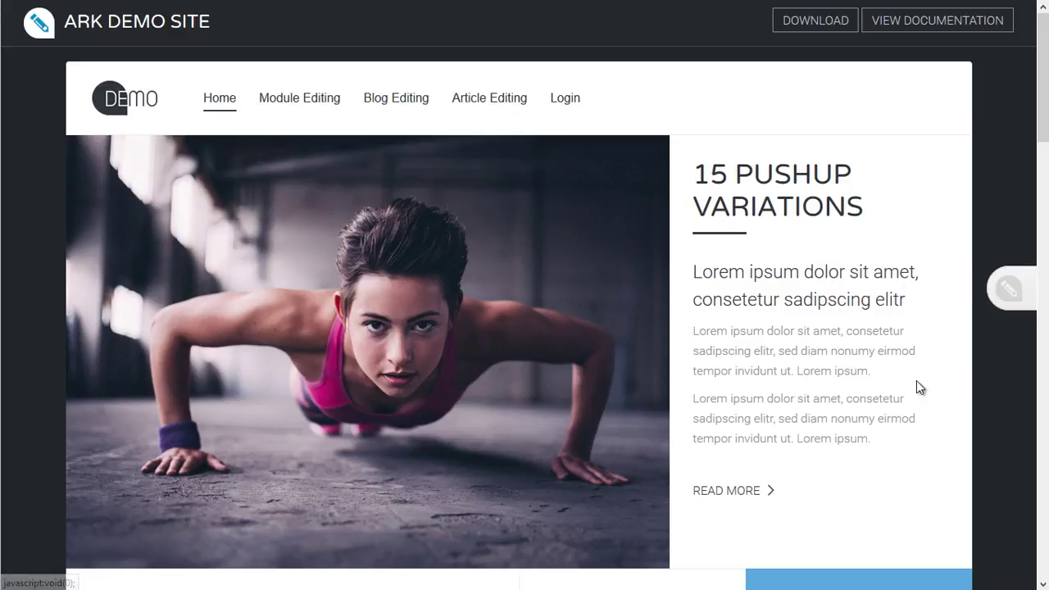
left_click(996, 290)
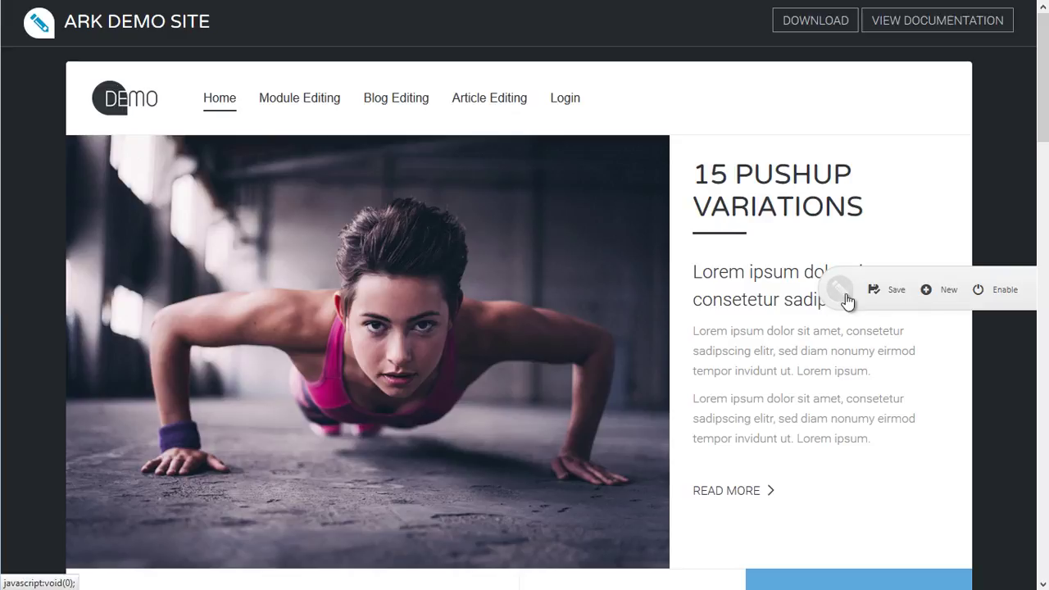
left_click(998, 297)
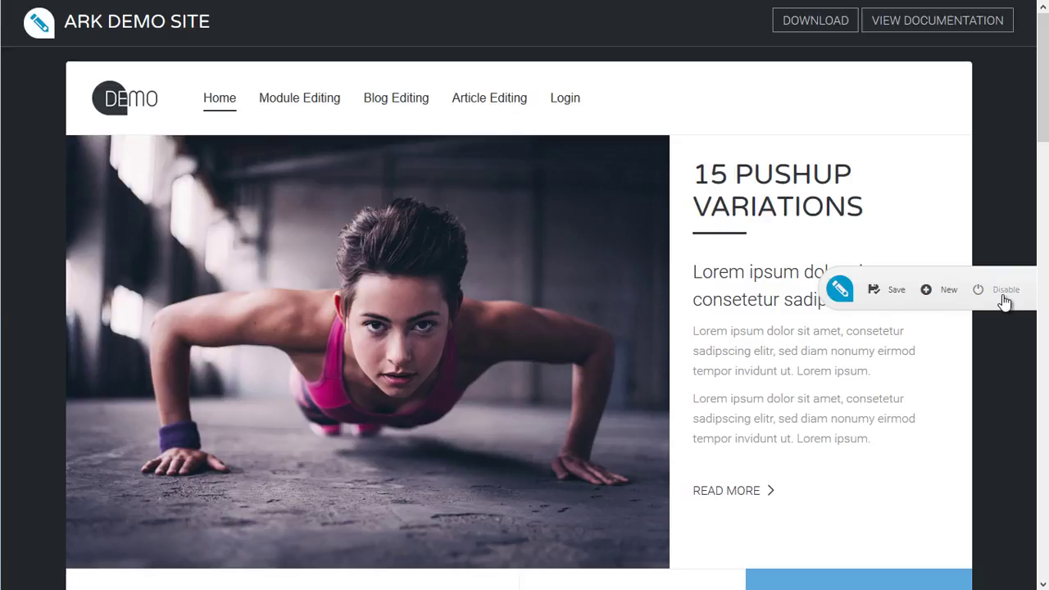
left_click(840, 289)
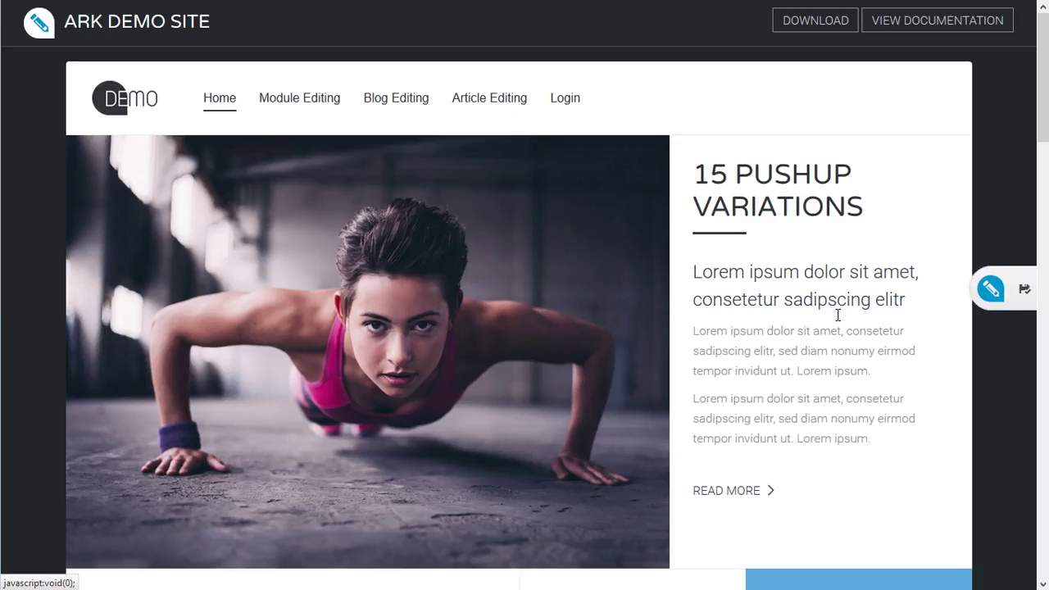
Inspect the Follow us on twitter link's URL in the Twitter module's link settings, then finish editing.
scroll(838, 314, "down", 1)
scroll(837, 315, "down", 5)
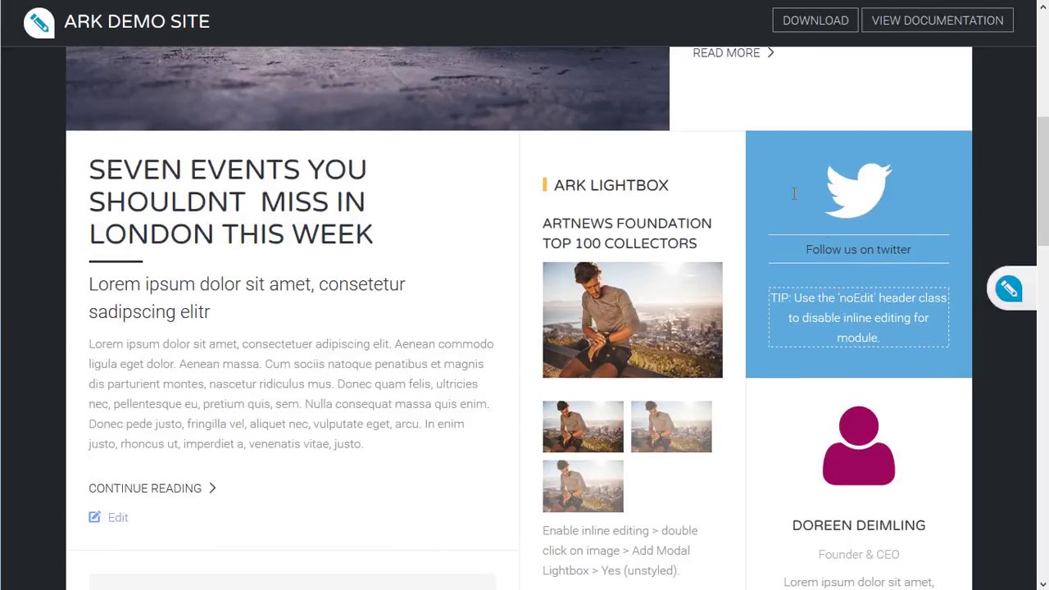
left_click(822, 256)
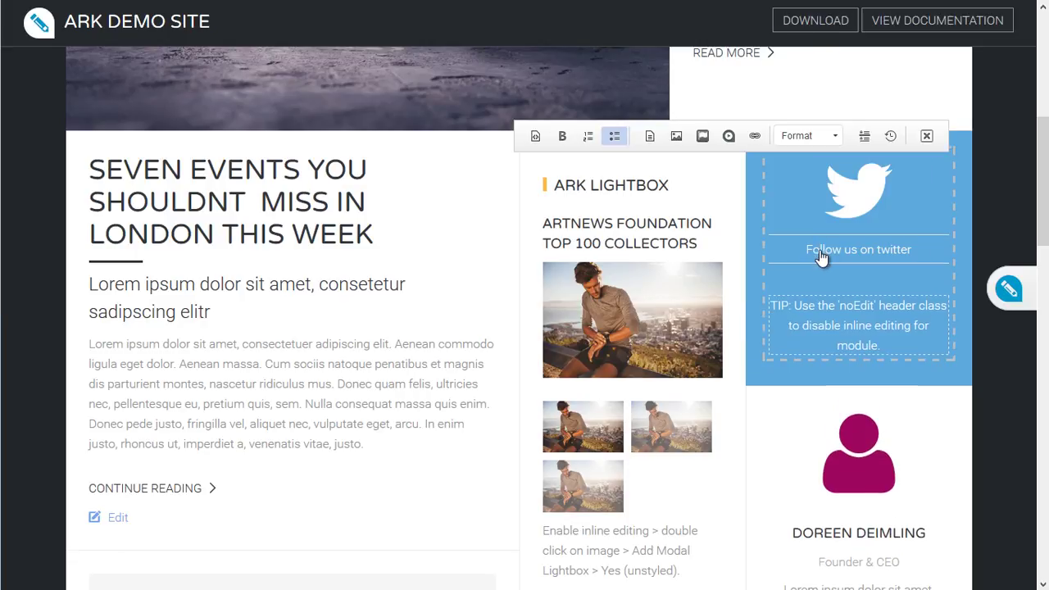
double_click(820, 253)
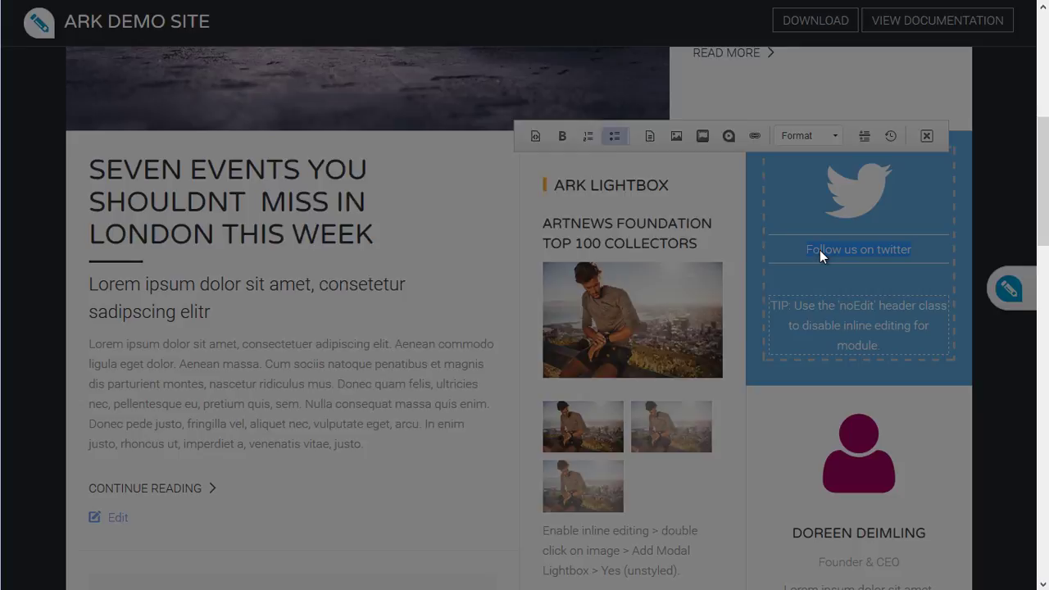
left_click_drag(327, 457, 548, 468)
left_click(702, 500)
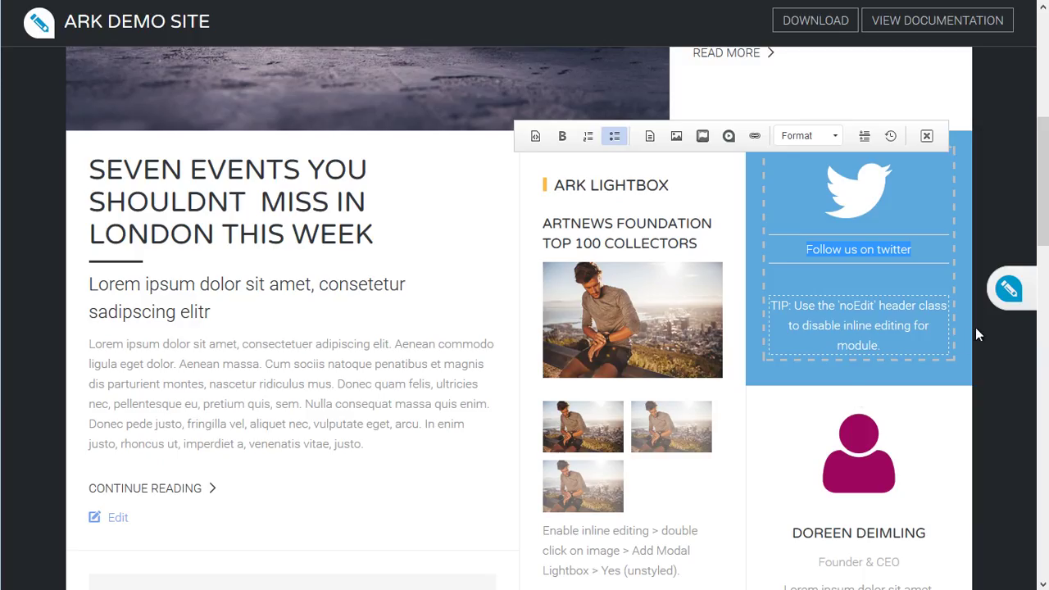
left_click(926, 136)
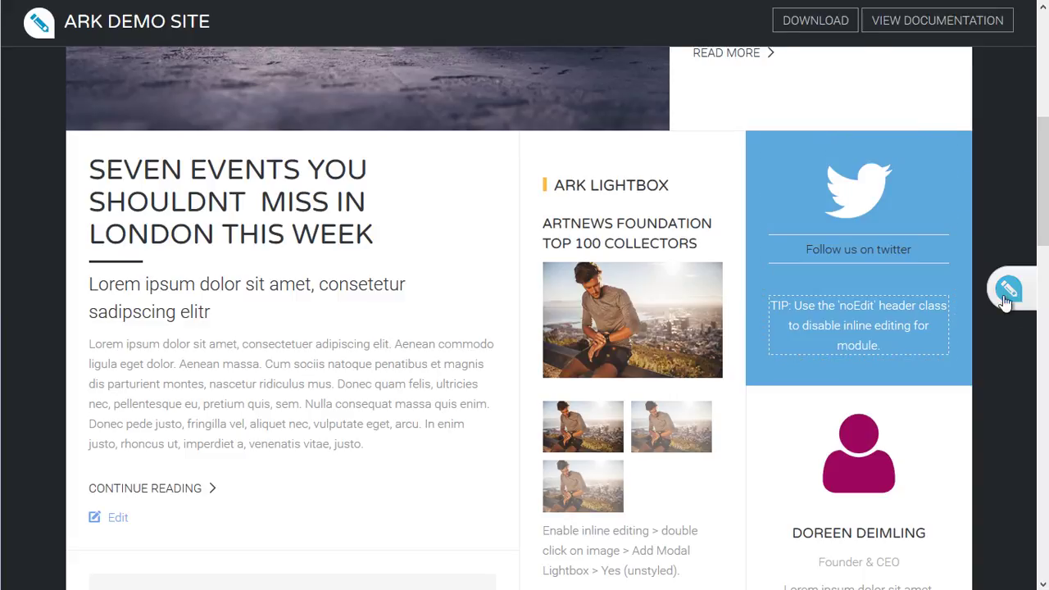
Disable inline editing and follow the Follow us on twitter link.
mouse_move(1008, 295)
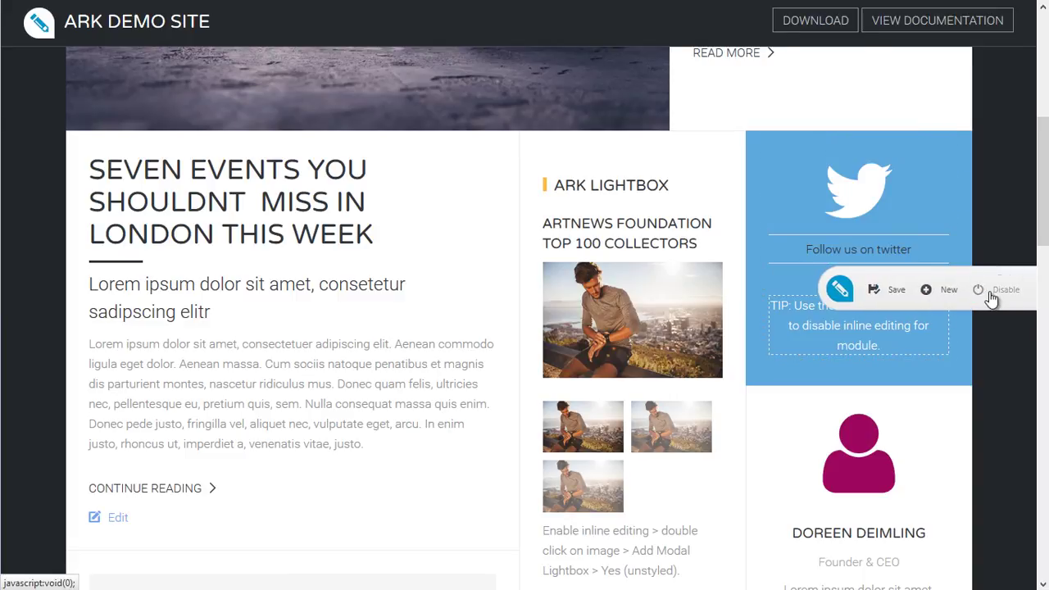
left_click(991, 297)
left_click(844, 298)
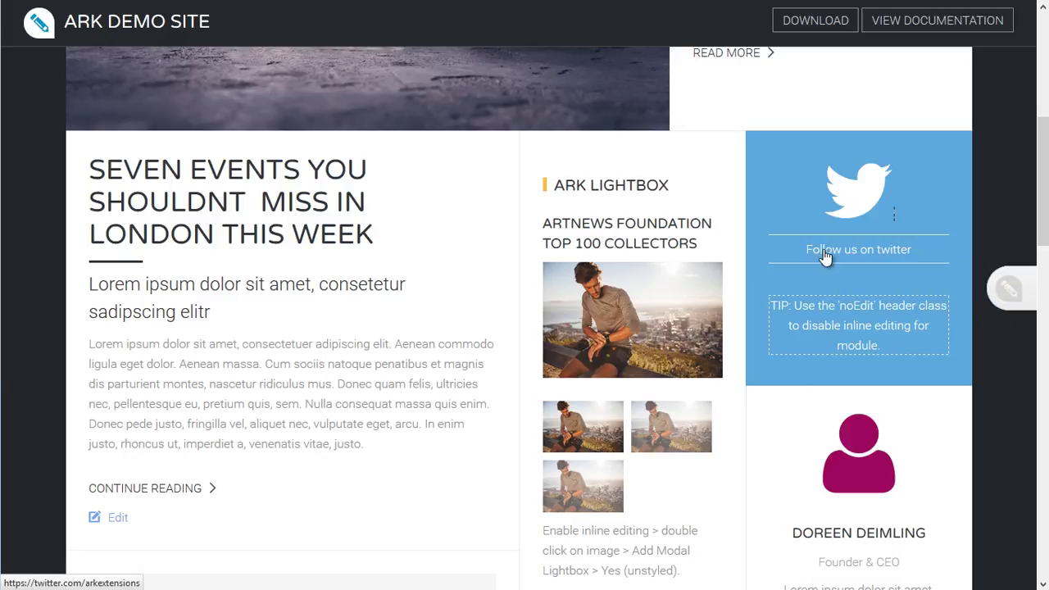
left_click(824, 256)
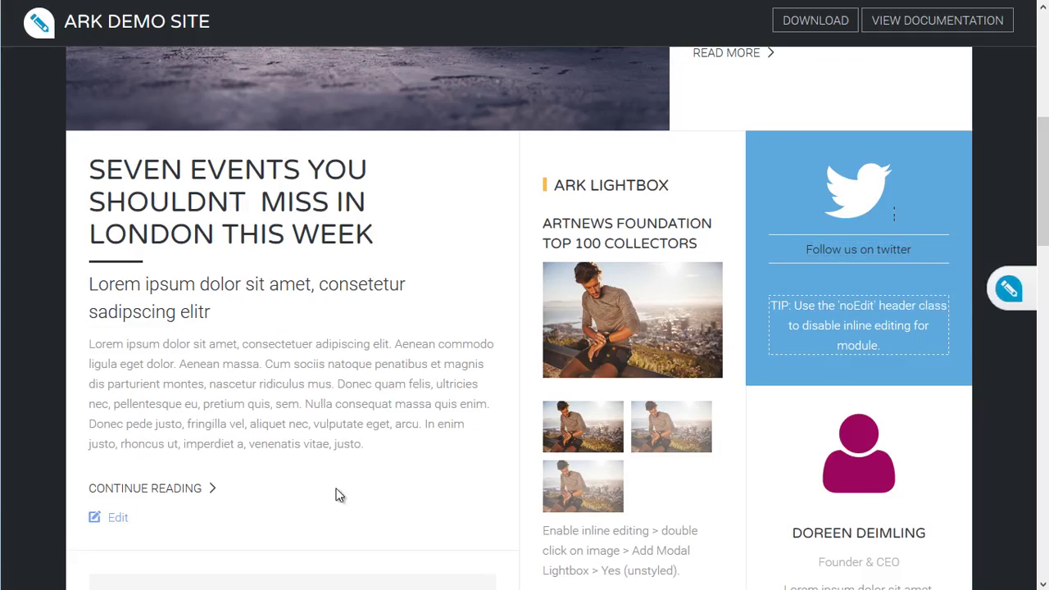
scroll(320, 484, "up", 1)
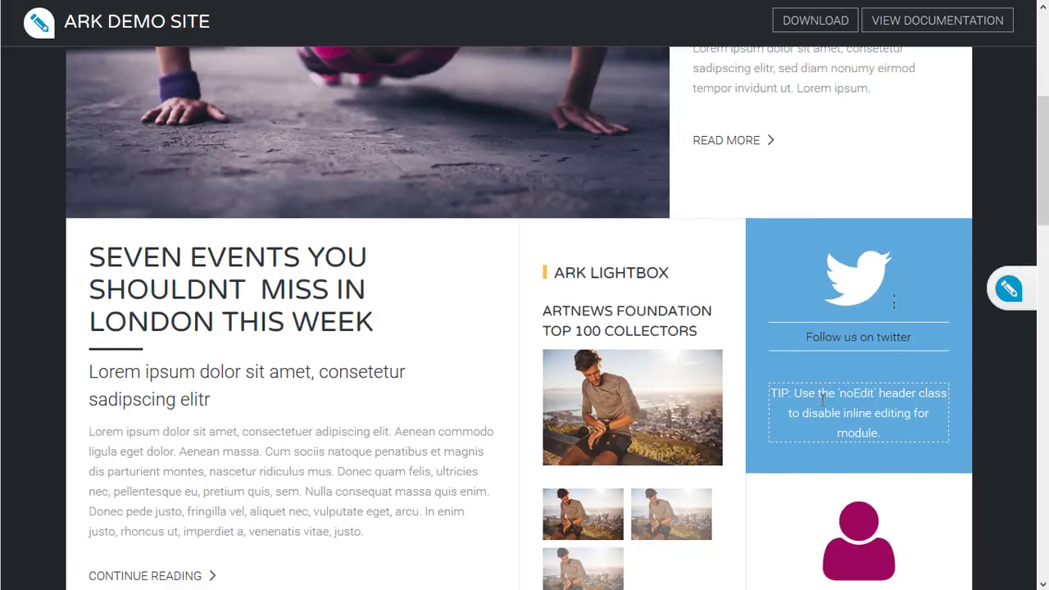
In Extensions > Modules, search for 'noEd' and open the noEdit module.
left_click(893, 303)
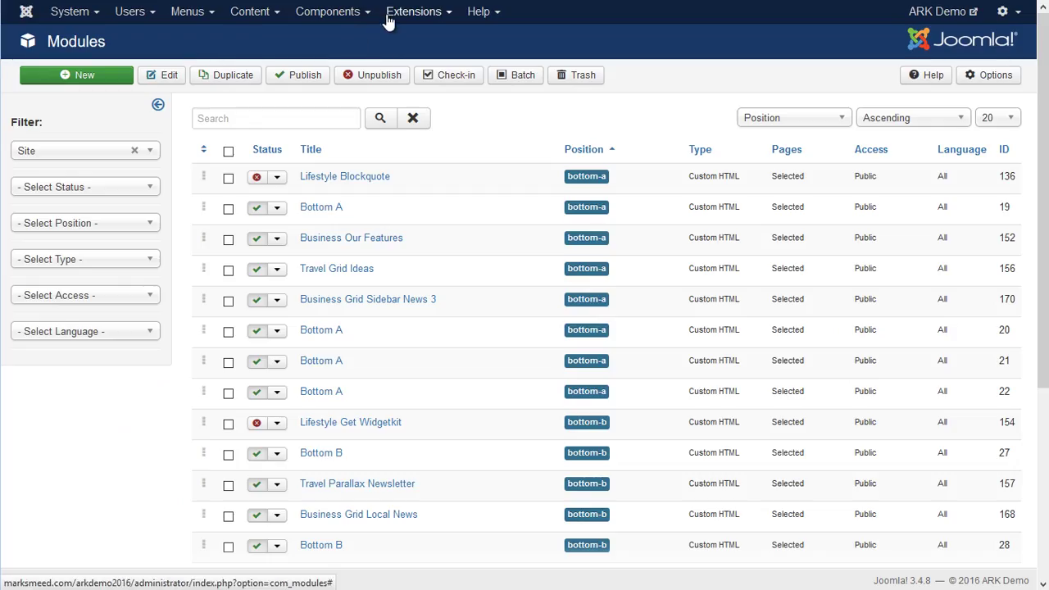
left_click(392, 14)
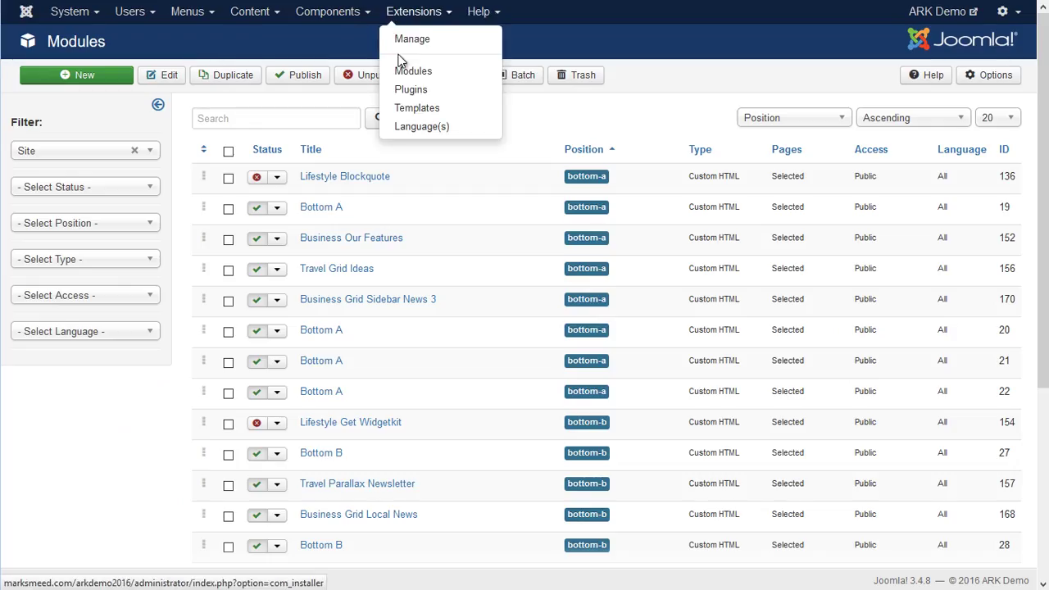
left_click(412, 72)
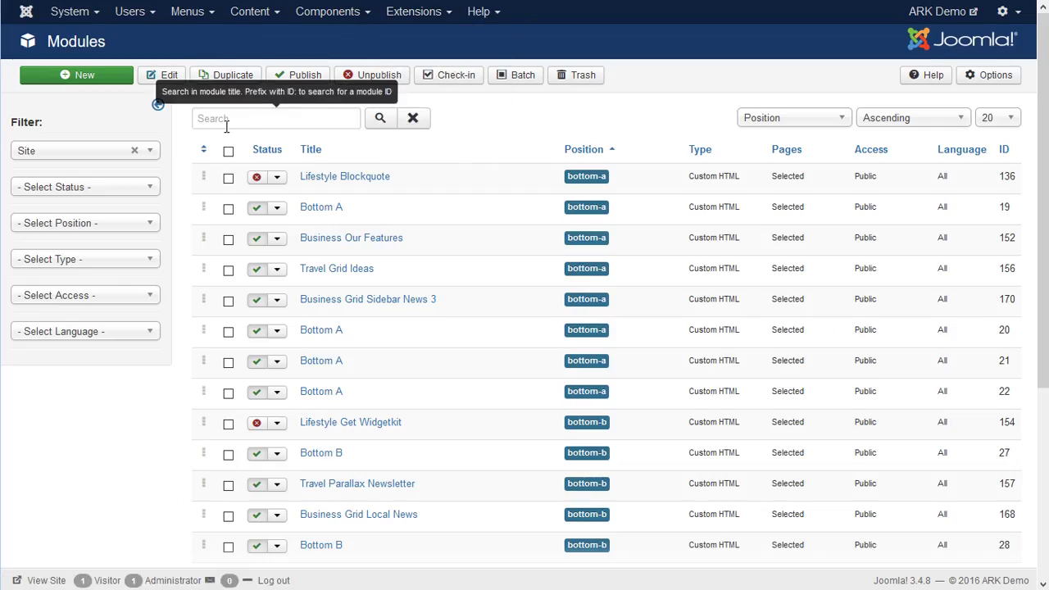
left_click(226, 123)
type("no")
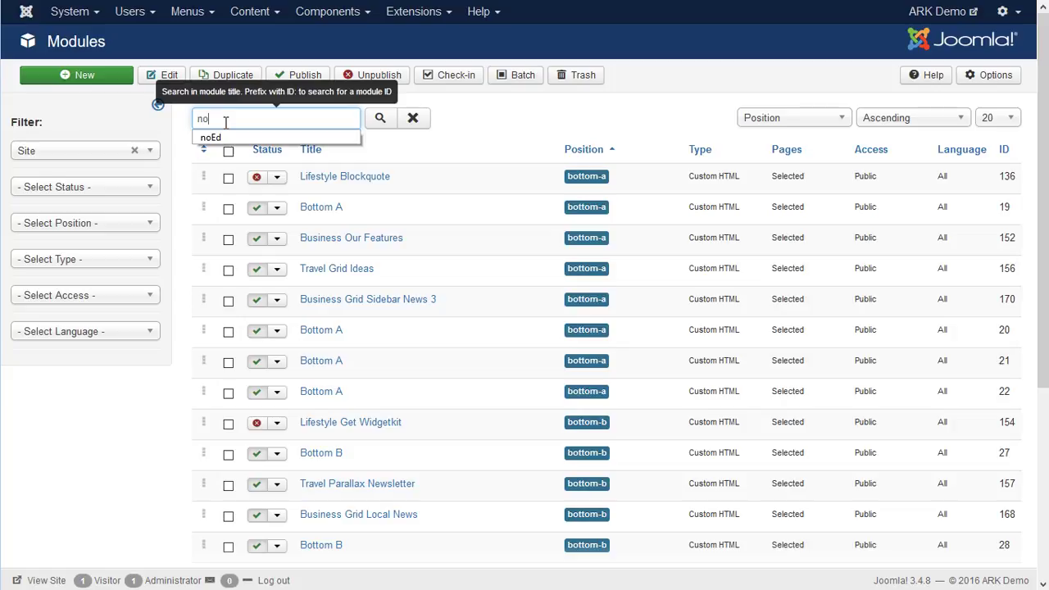
type("Ed")
key("Return")
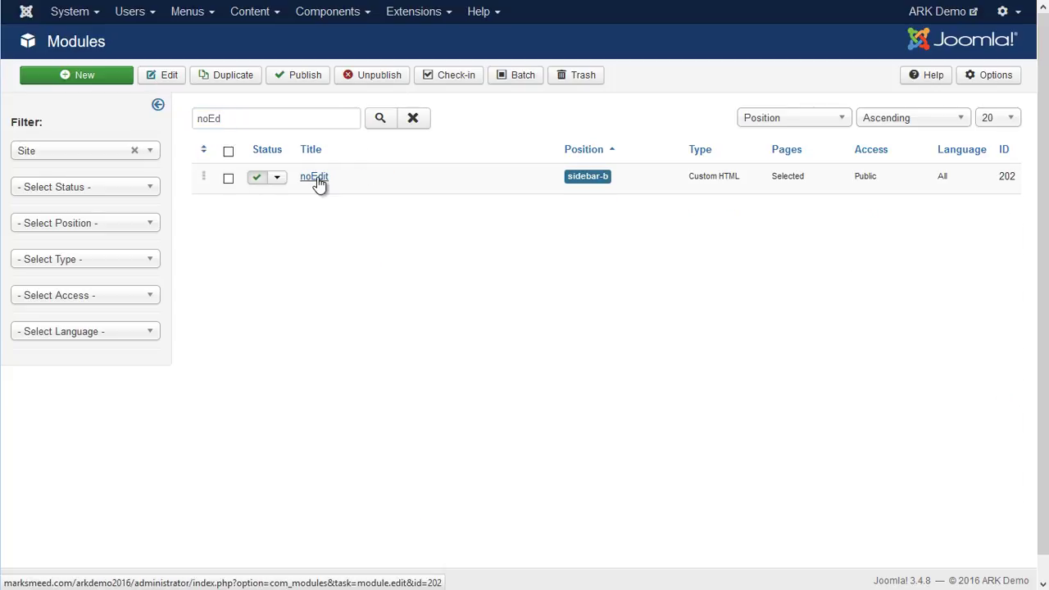
left_click(315, 177)
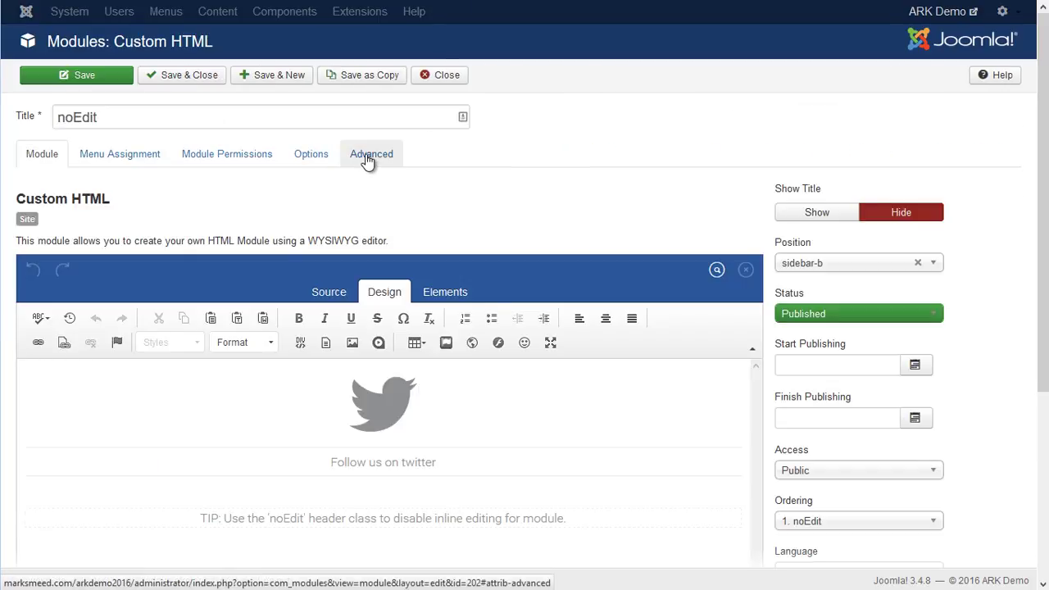
Set the module's Advanced Header Class to noEdit and save.
left_click(367, 158)
left_click(165, 476)
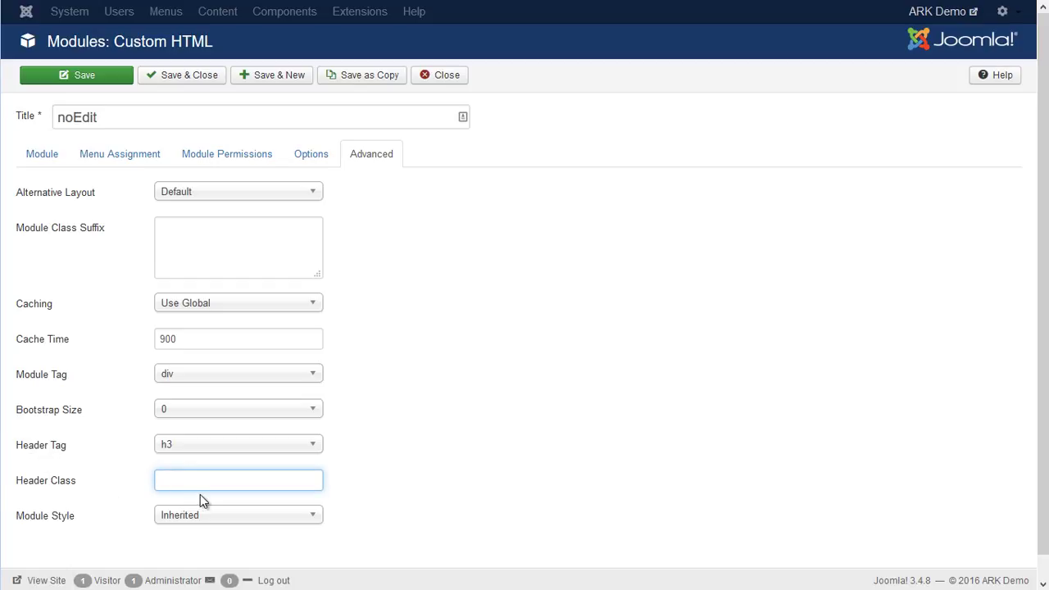
type("no")
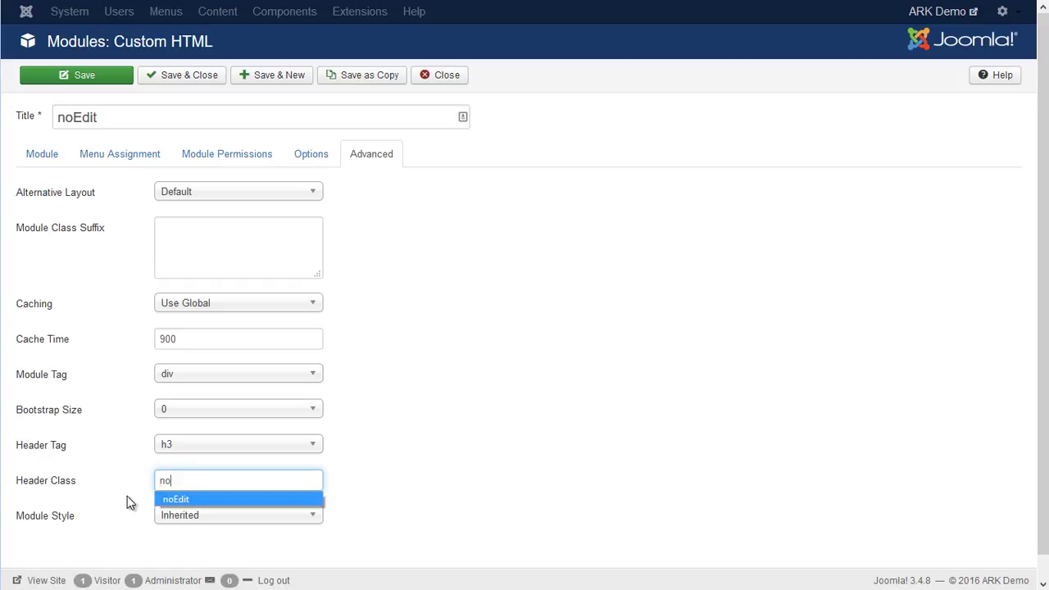
left_click(176, 500)
left_click(98, 76)
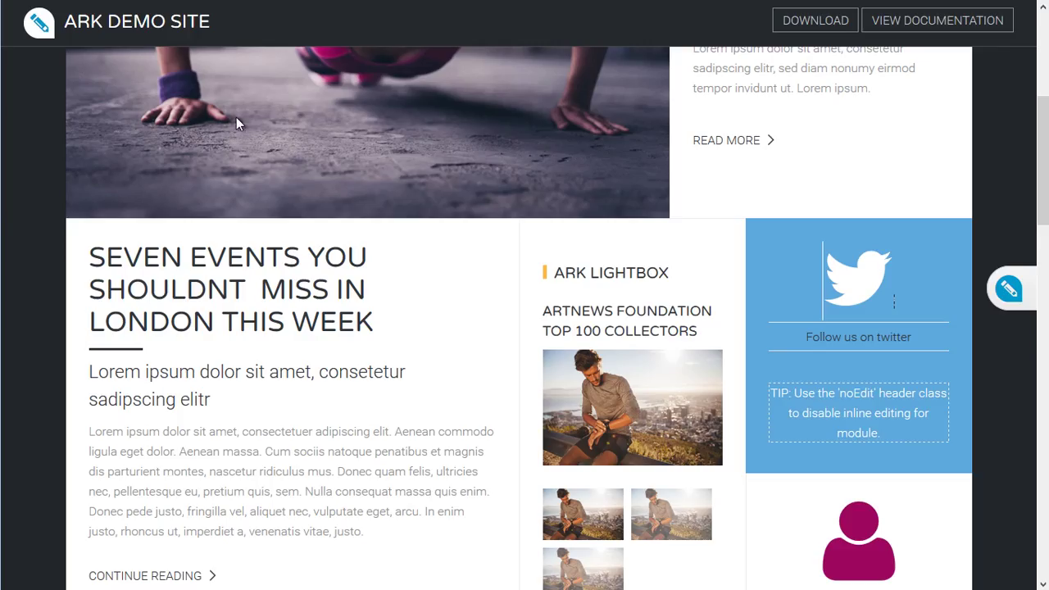
scroll(246, 156, "up", 5)
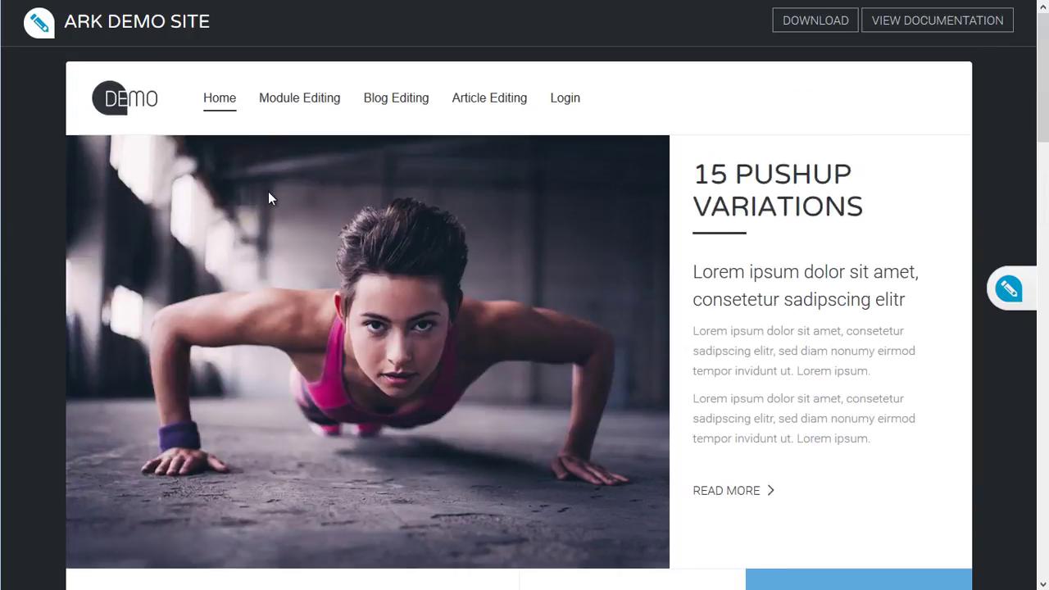
key("F5")
left_click(754, 340)
left_click(1011, 290)
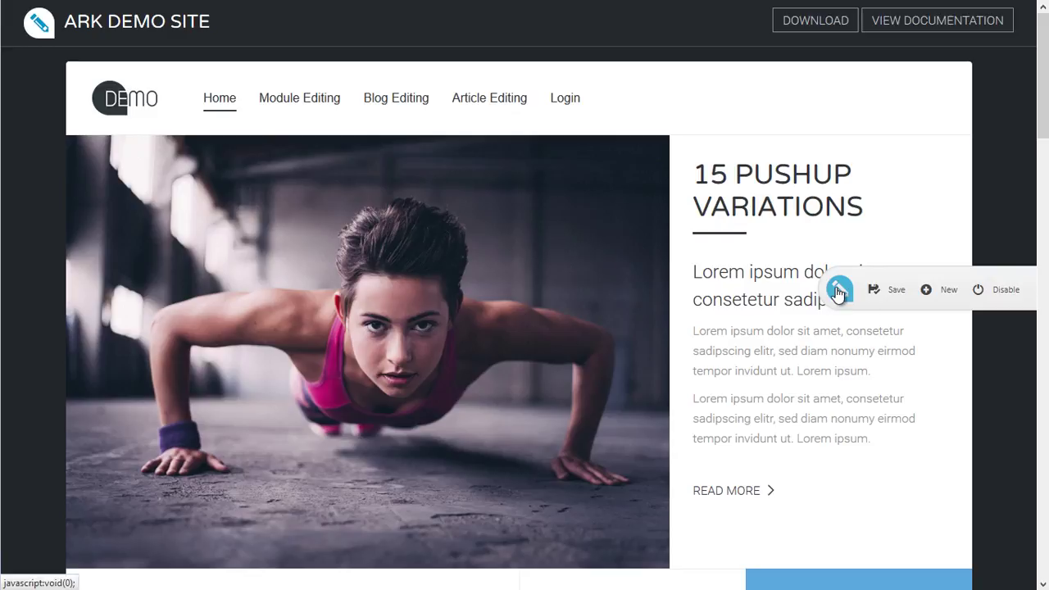
scroll(777, 333, "down", 5)
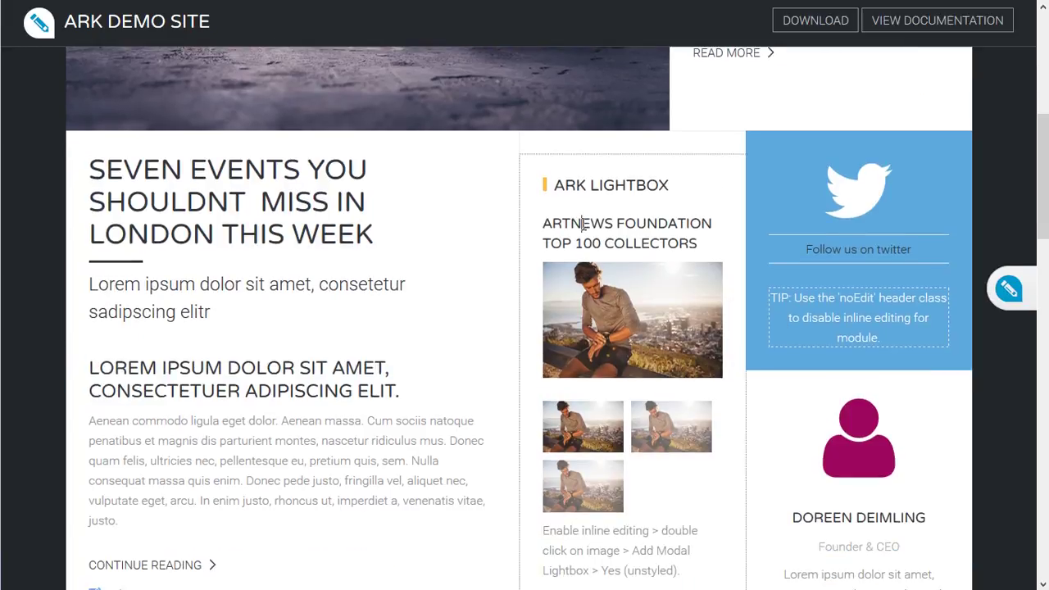
left_click(583, 224)
scroll(375, 402, "down", 2)
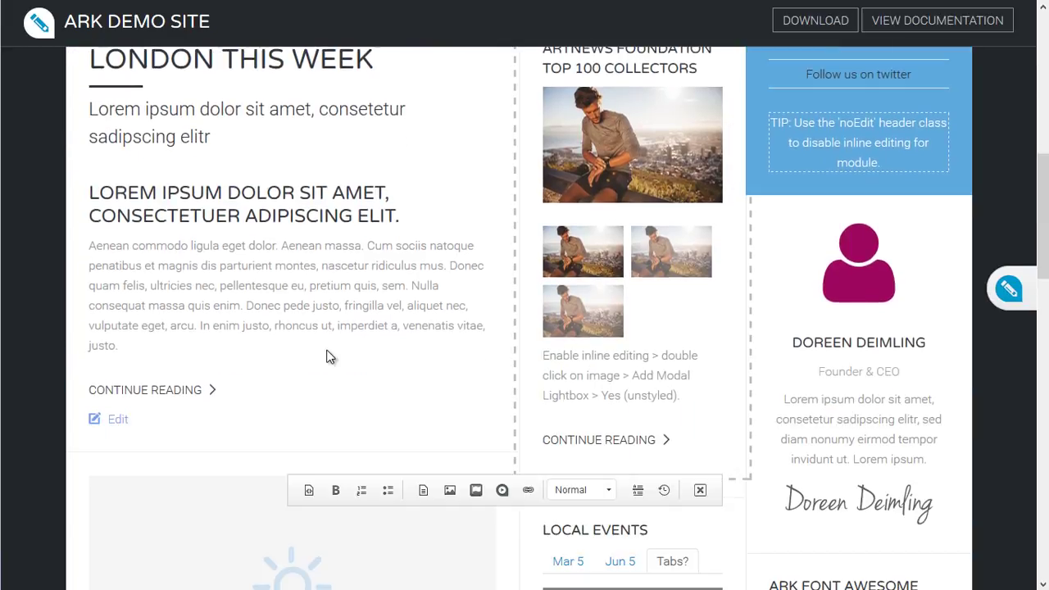
scroll(281, 323, "down", 3)
scroll(279, 333, "up", 5)
left_click(181, 413)
scroll(478, 493, "down", 2)
scroll(924, 361, "up", 4)
left_click(925, 360)
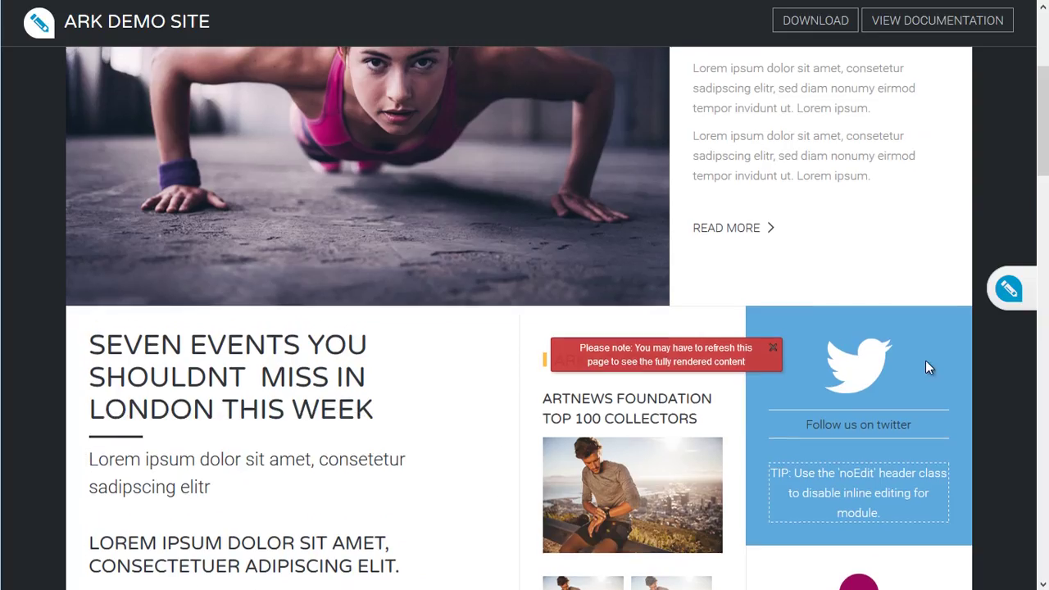
left_click(772, 348)
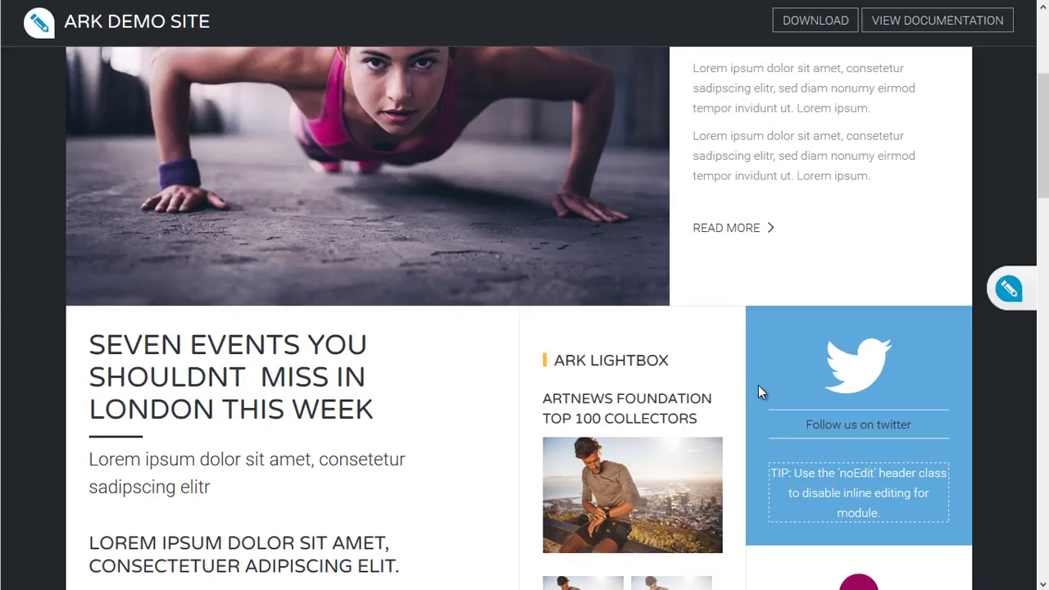
left_click(825, 426)
scroll(797, 361, "down", 3)
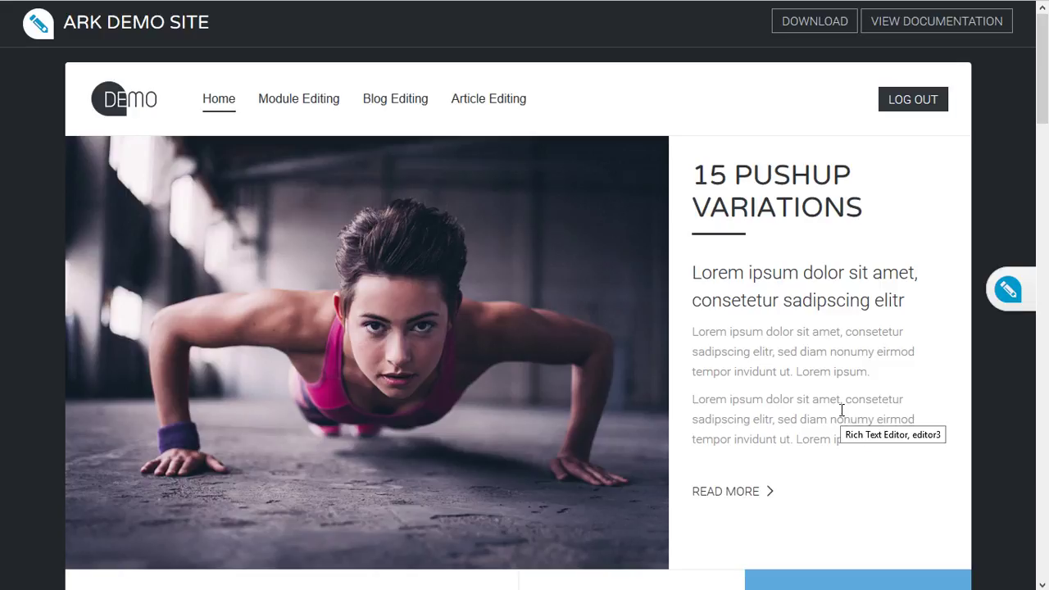
scroll(842, 410, "down", 3)
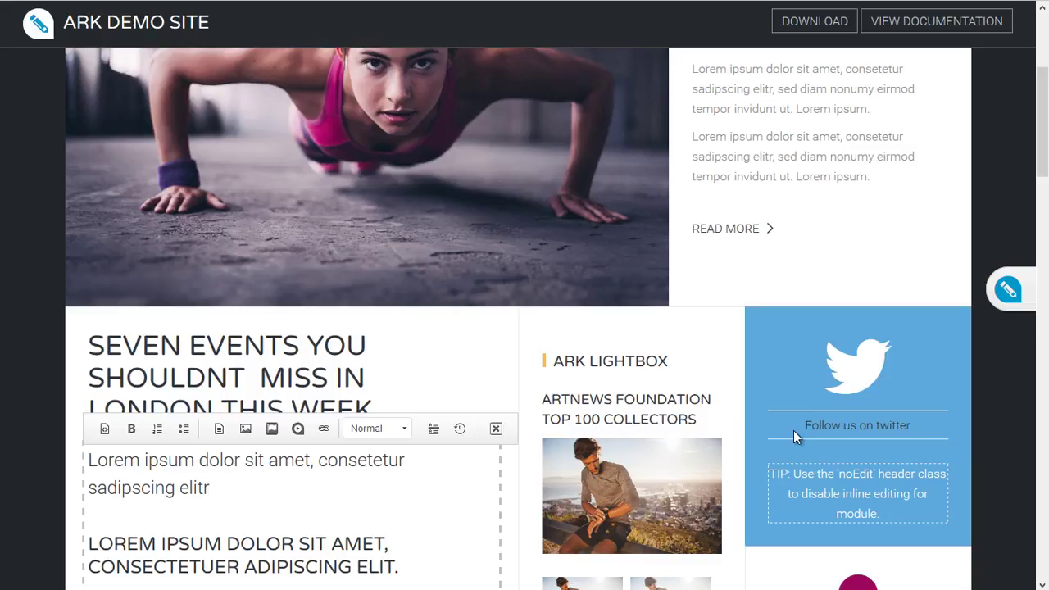
scroll(639, 392, "down", 11)
left_click(624, 400)
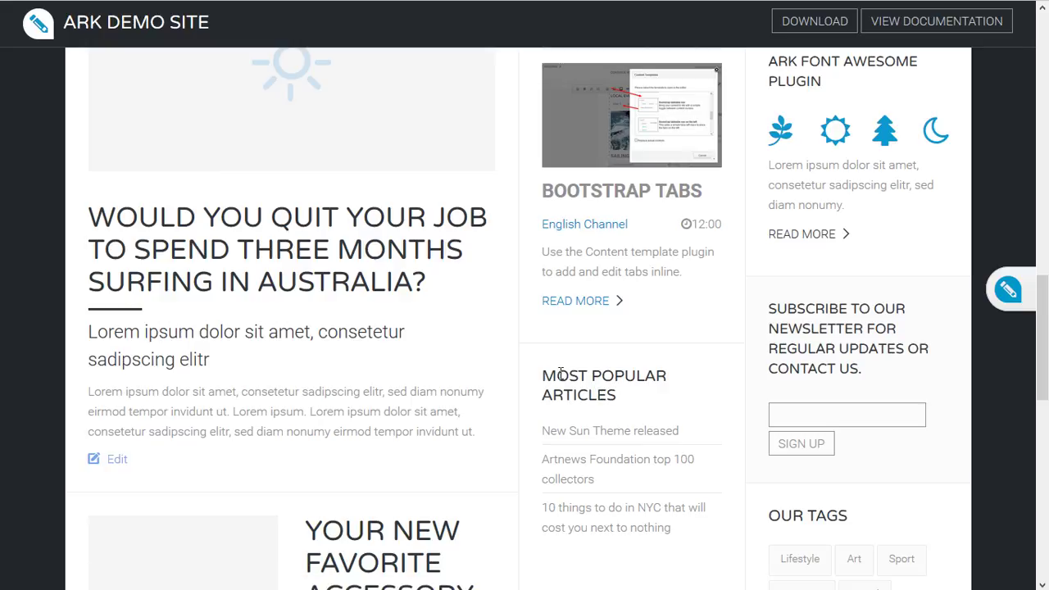
double_click(619, 395)
left_click(630, 410)
scroll(700, 312, "down", 1)
scroll(702, 313, "up", 1)
scroll(702, 314, "up", 8)
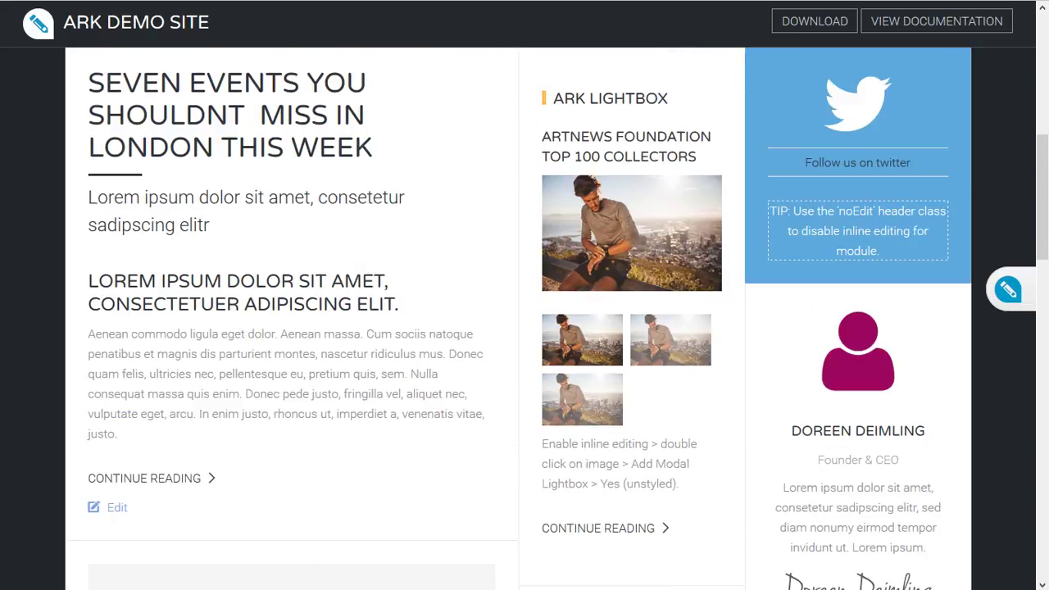
scroll(667, 289, "up", 1)
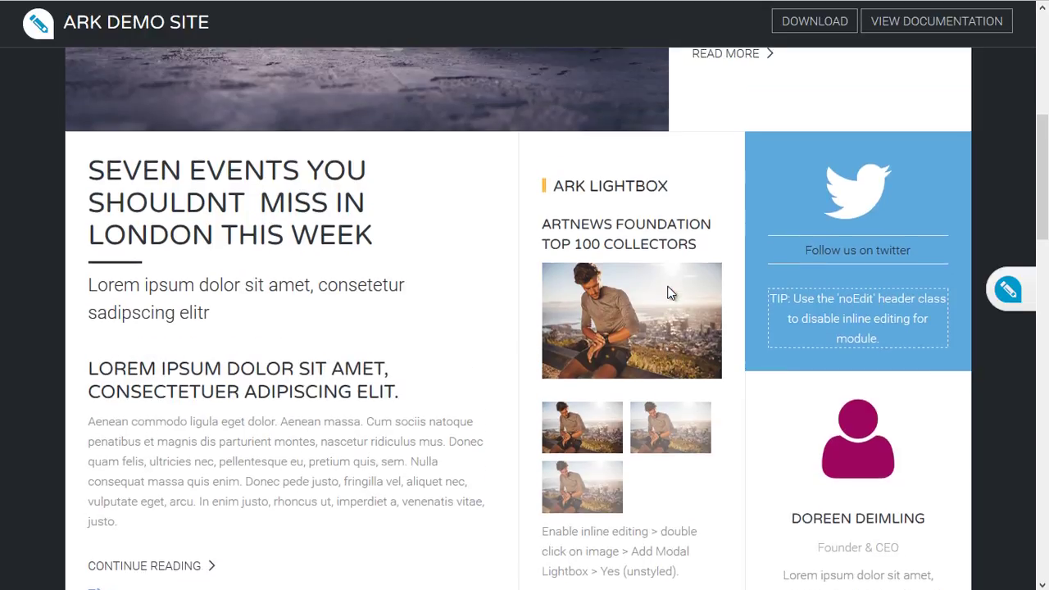